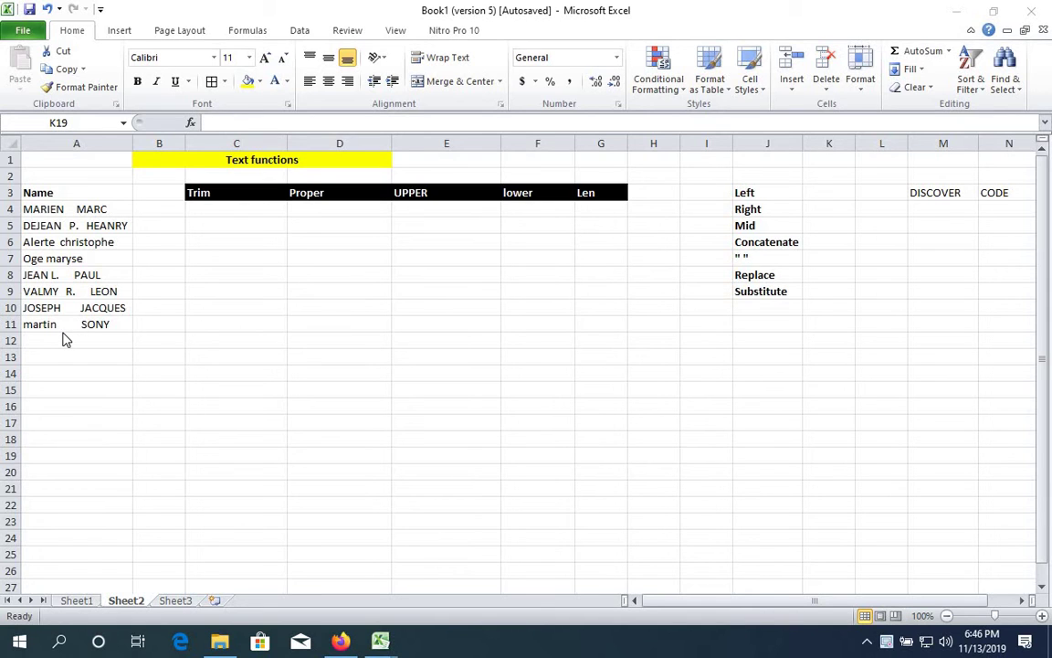
# Step: Enter =TRIM(A4) in C4 under the Trim header and fill the formula down to C11
pyautogui.click(214, 209)
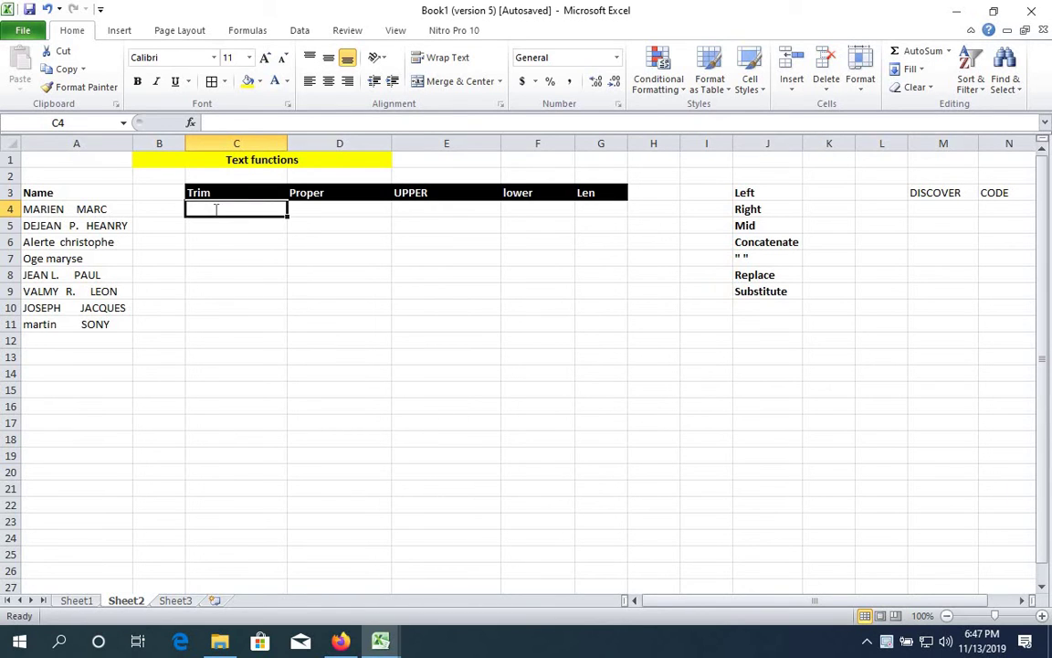
pyautogui.write('=trim')
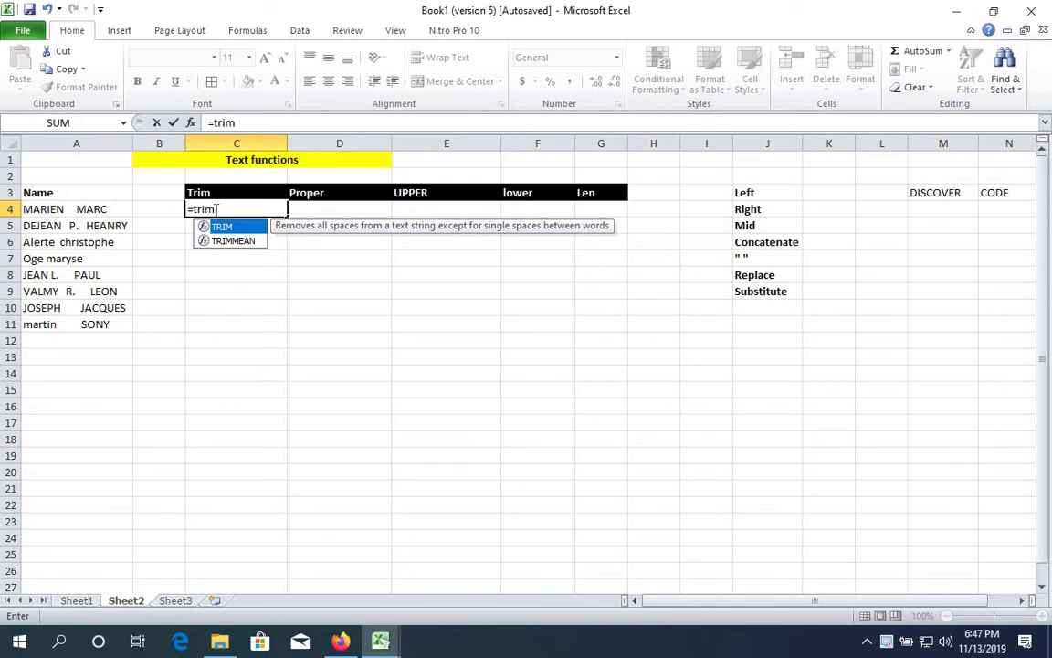
pyautogui.write('(')
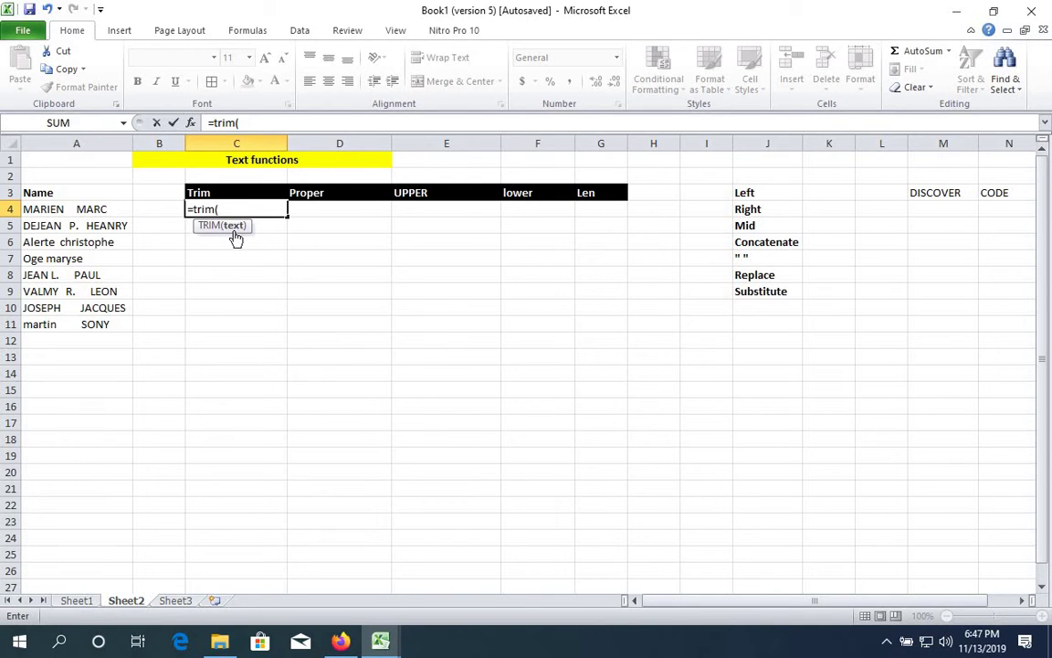
pyautogui.click(78, 208)
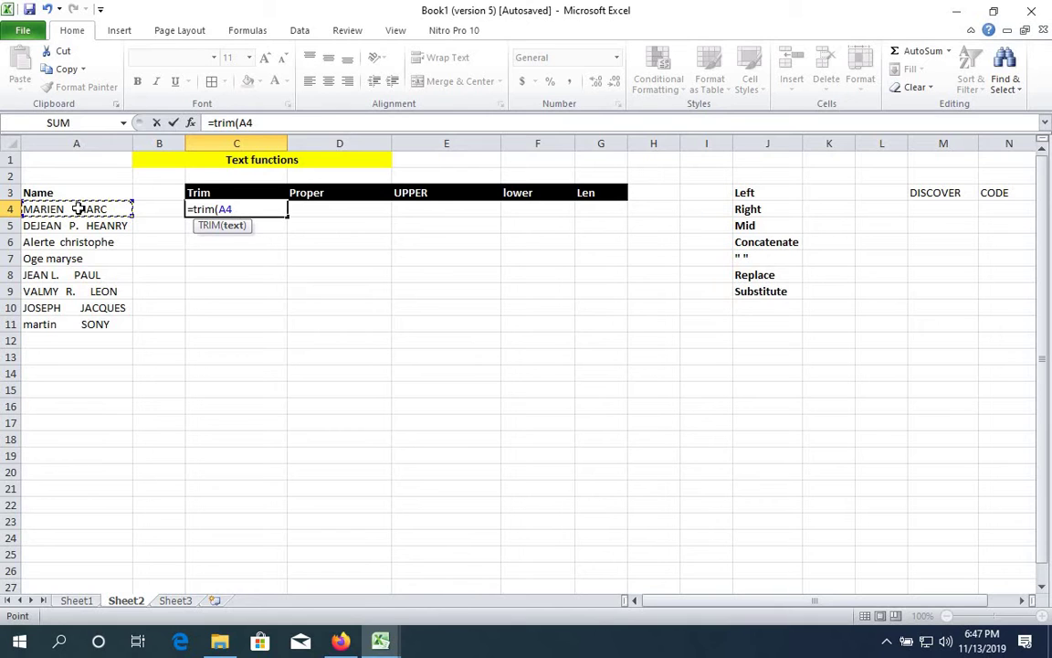
pyautogui.write(')')
pyautogui.press('Return')
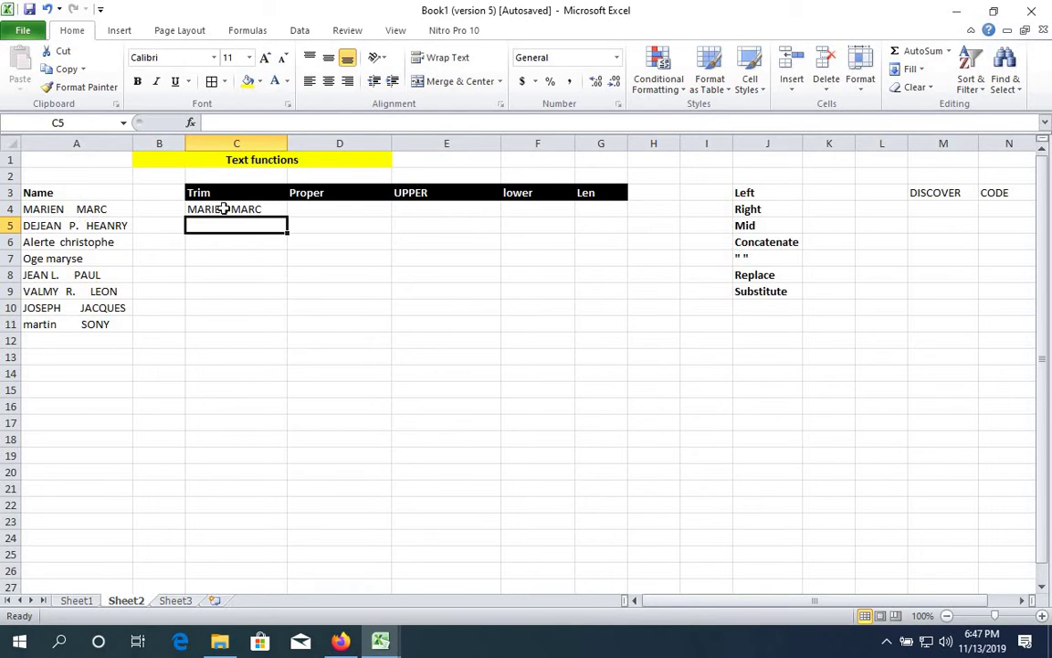
pyautogui.click(277, 211)
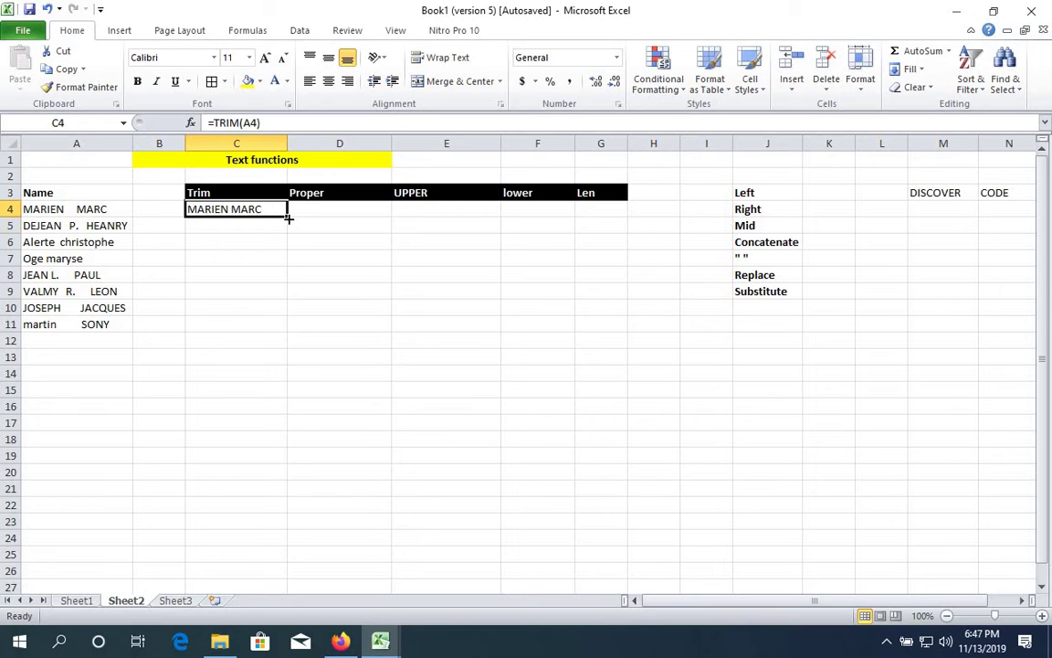
pyautogui.moveTo(288, 217); pyautogui.dragTo(286, 326)
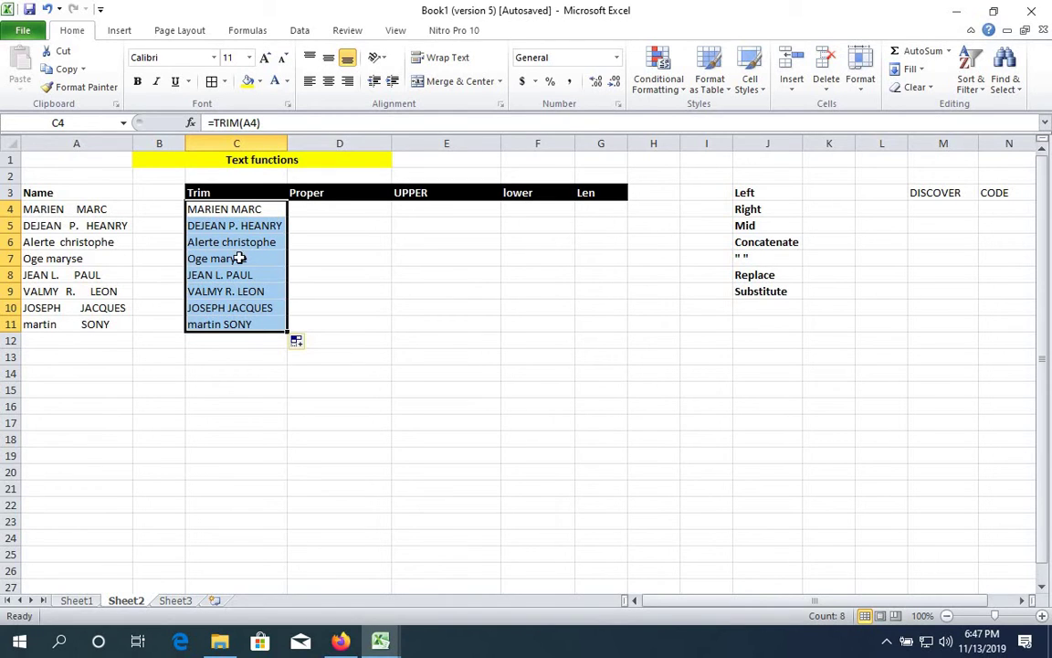
# Step: Enter =PROPER(A4) in D4 under the Proper header
pyautogui.click(332, 211)
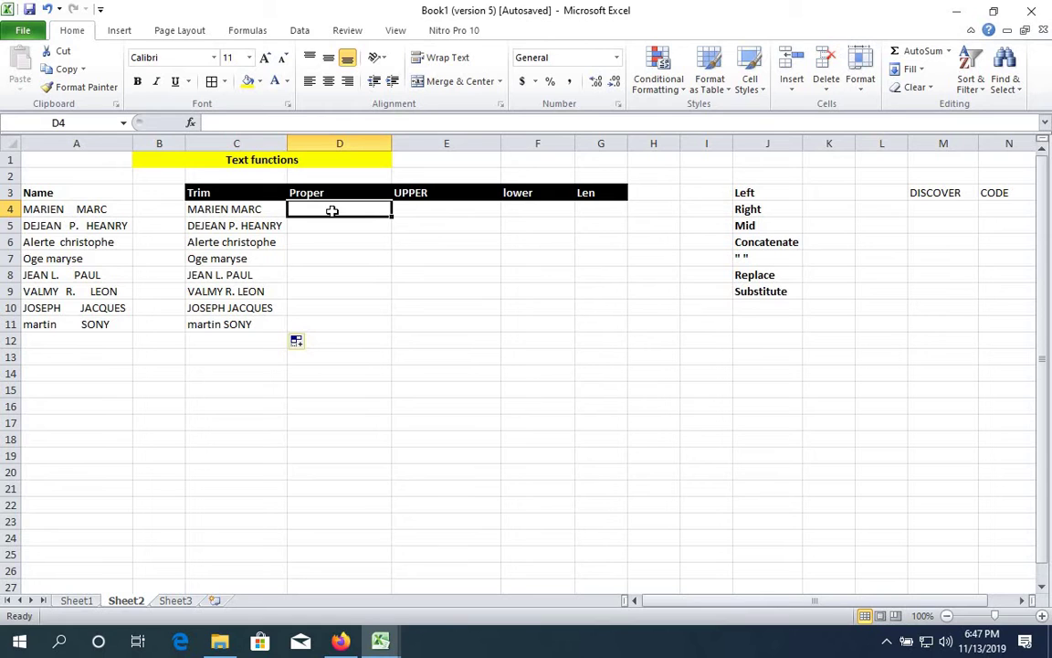
pyautogui.write('=p')
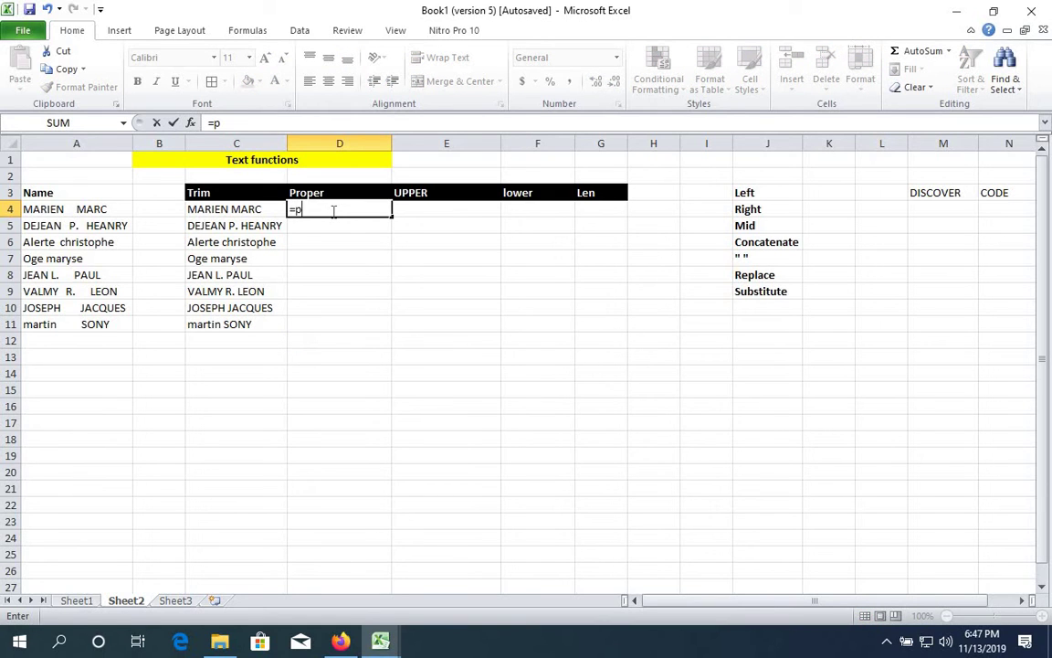
pyautogui.write('roper')
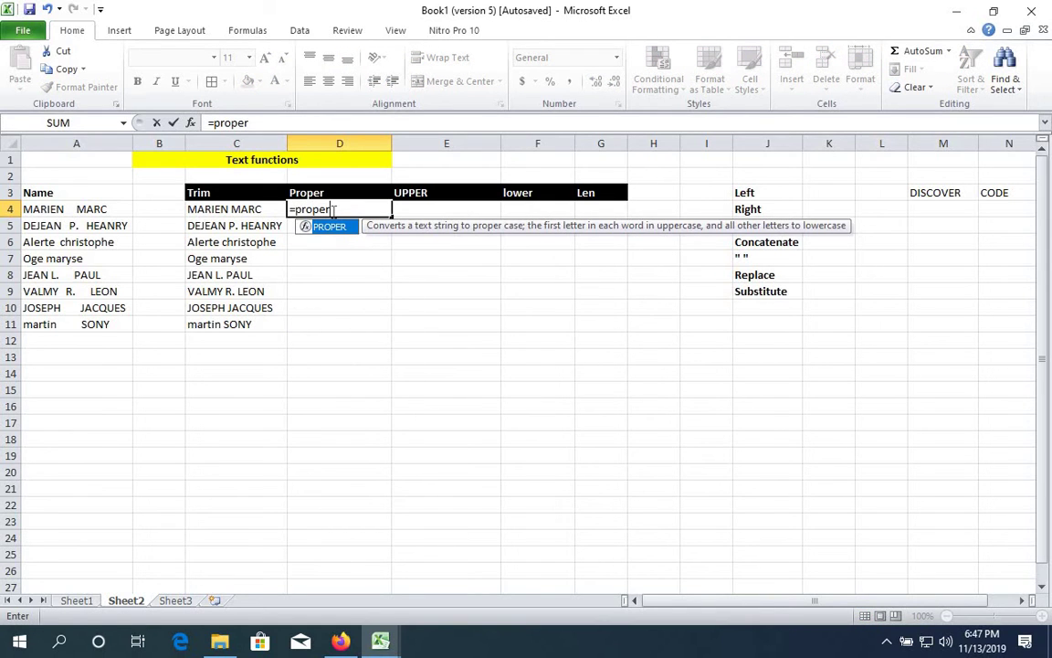
pyautogui.write('(')
pyautogui.click(101, 209)
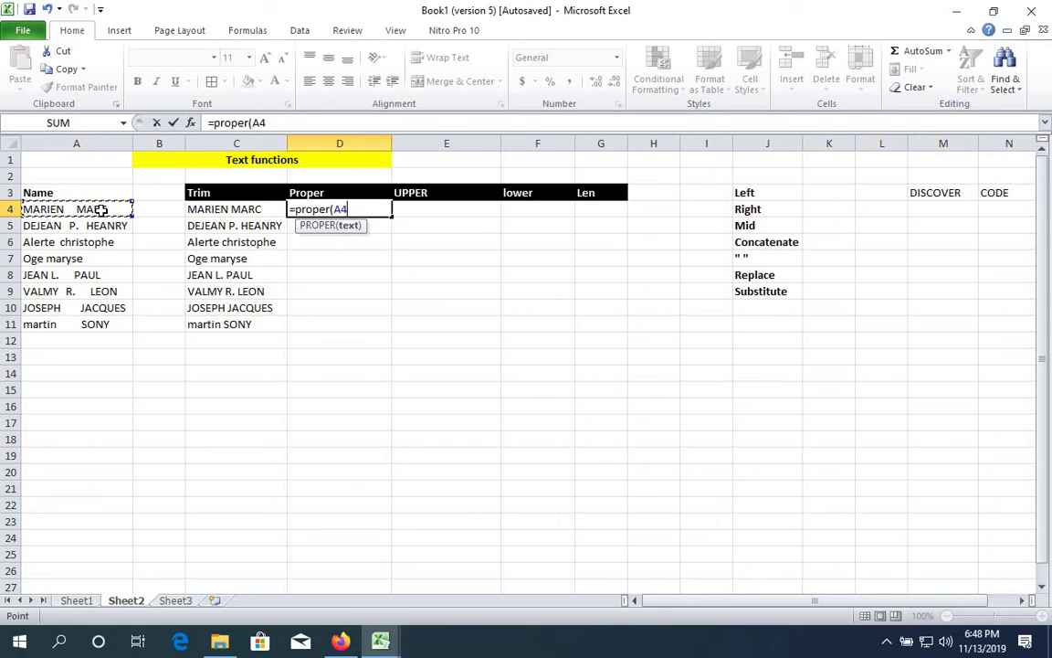
pyautogui.write(')')
pyautogui.press('Return')
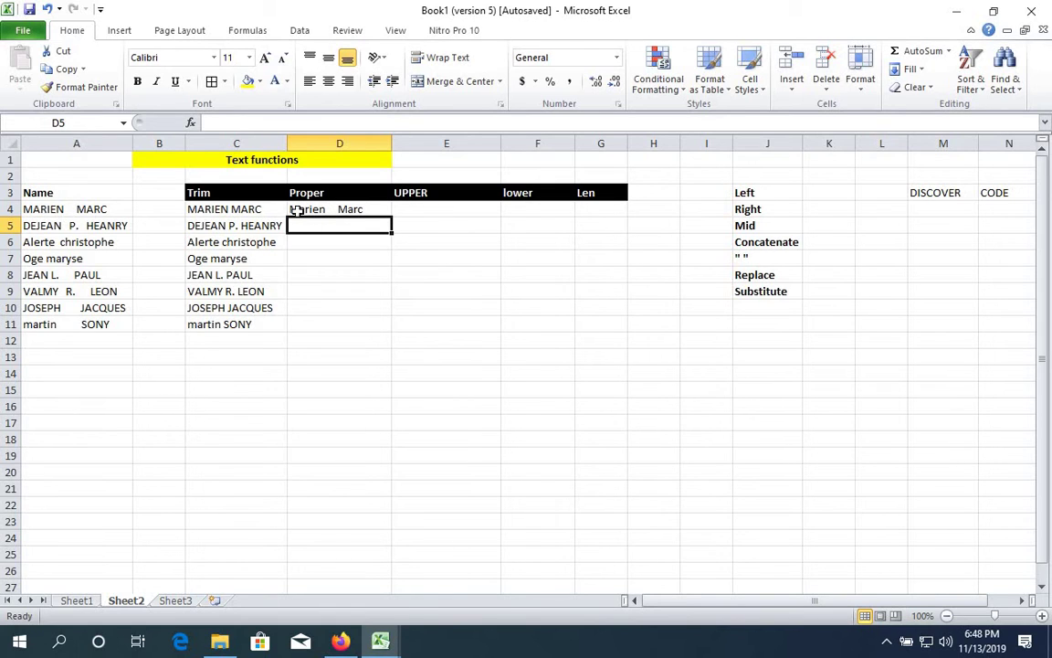
# Step: Try filling the PROPER formula from D4 down to D11, and clear the copies below D4
pyautogui.click(377, 210)
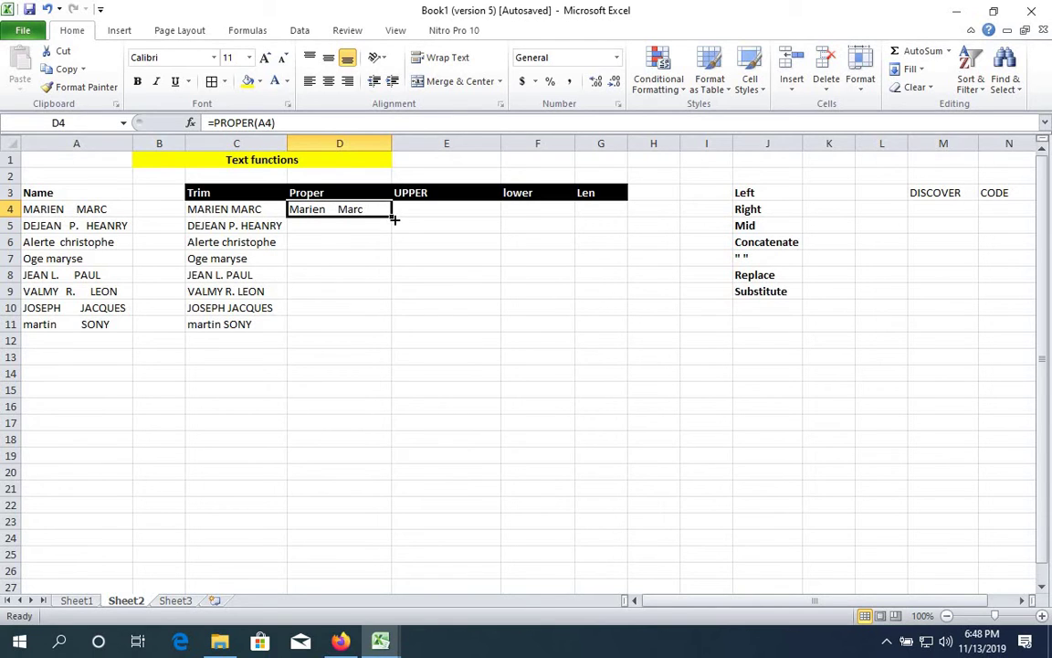
pyautogui.moveTo(392, 218); pyautogui.dragTo(392, 330)
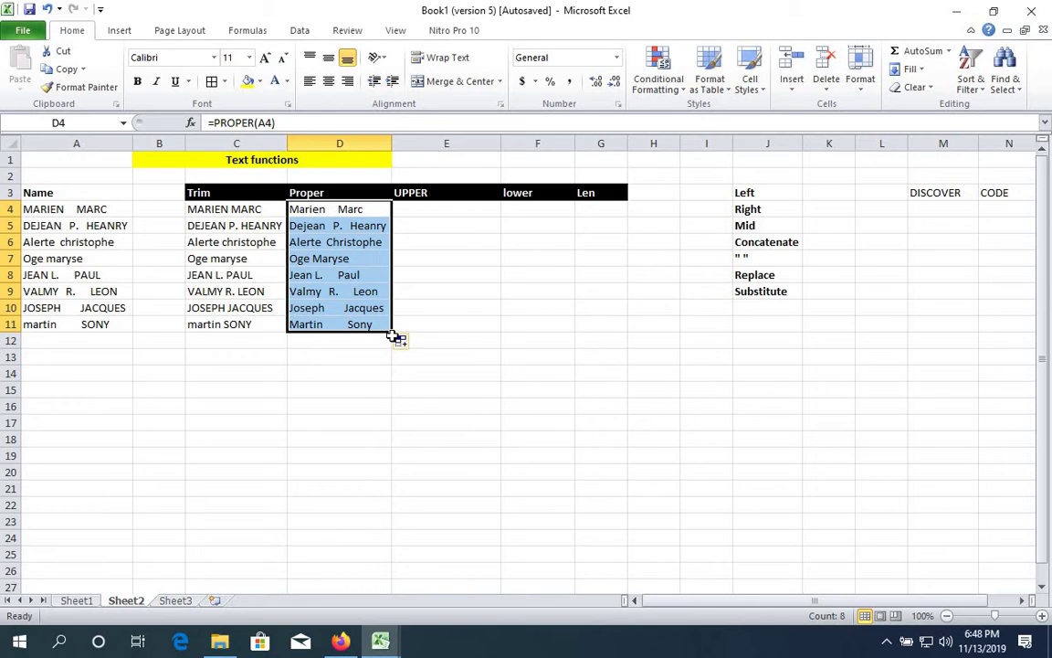
pyautogui.moveTo(393, 331); pyautogui.dragTo(369, 207)
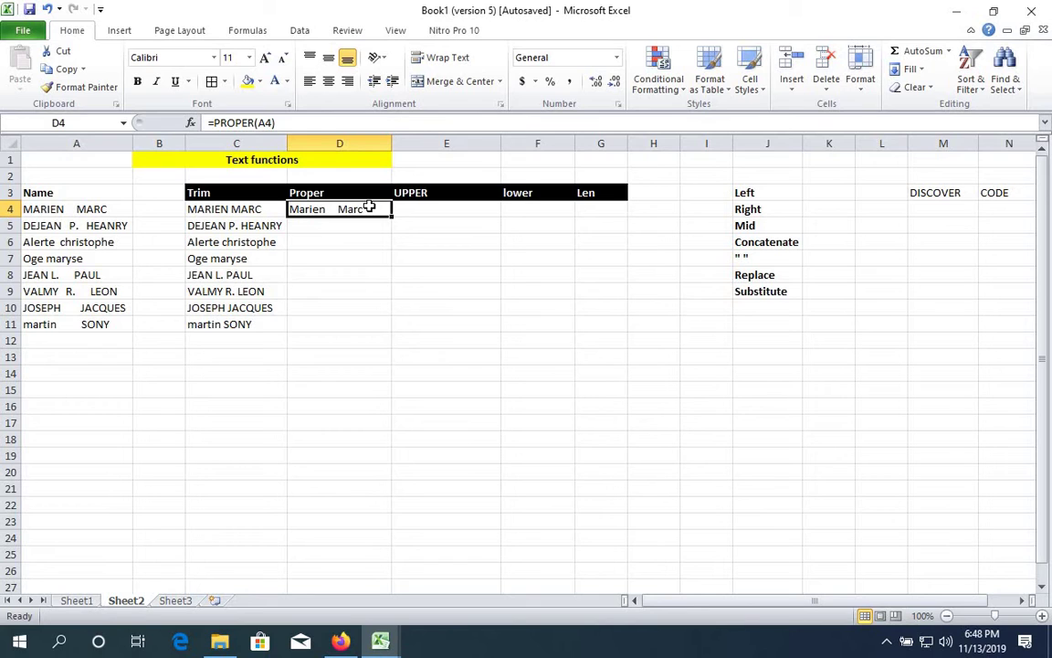
# Step: Change the D4 formula to =PROPER(C4) so it uses the trimmed name, and fill it down to D11
pyautogui.doubleClick(368, 208)
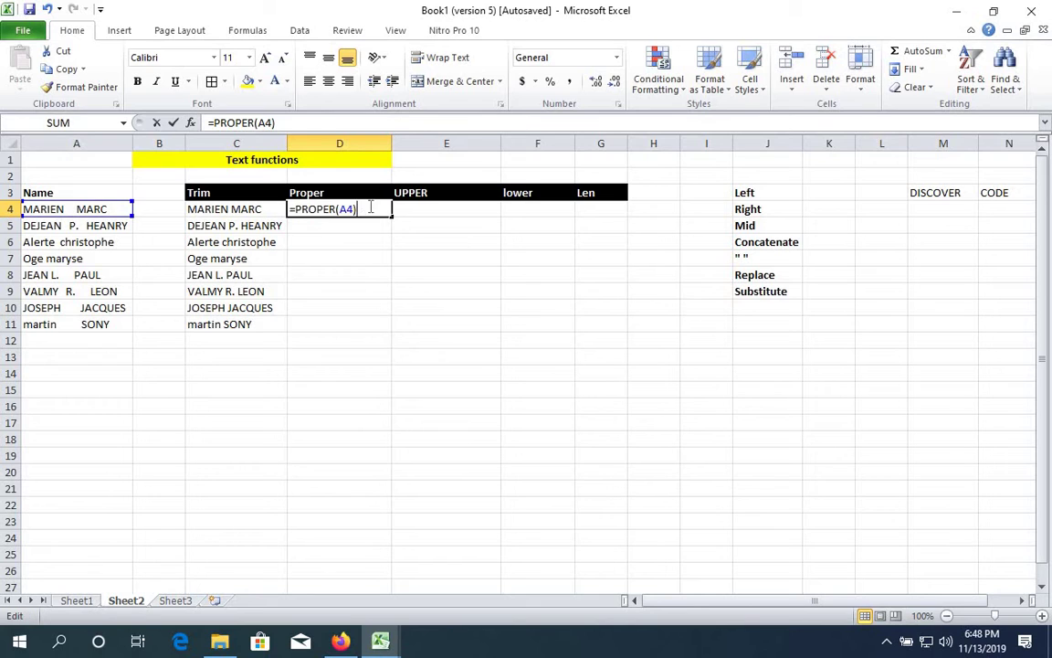
pyautogui.doubleClick(349, 209)
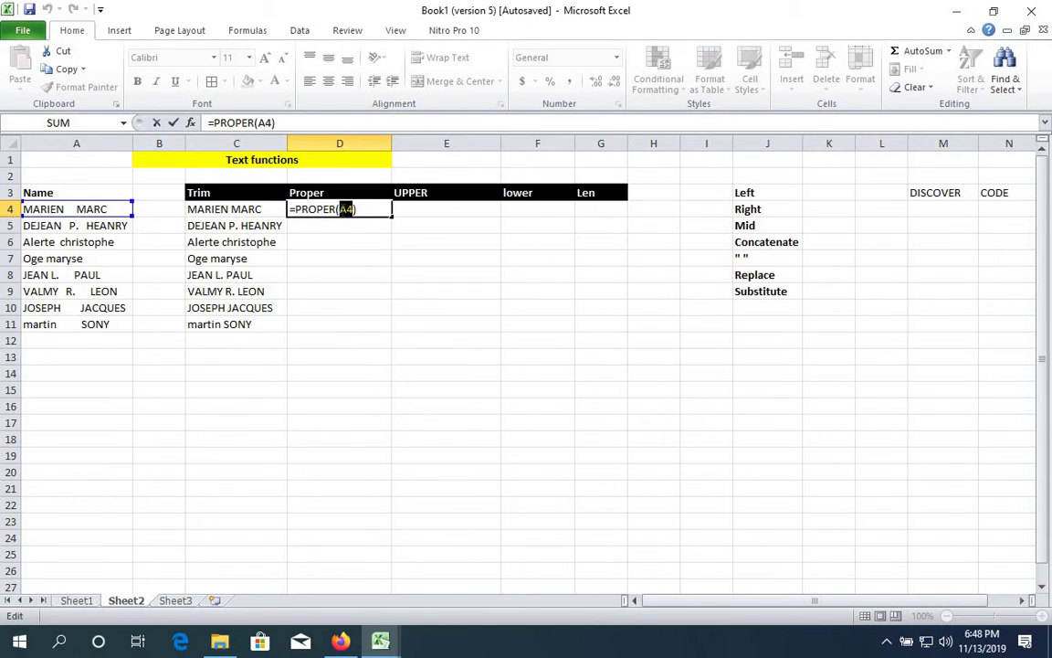
pyautogui.click(237, 209)
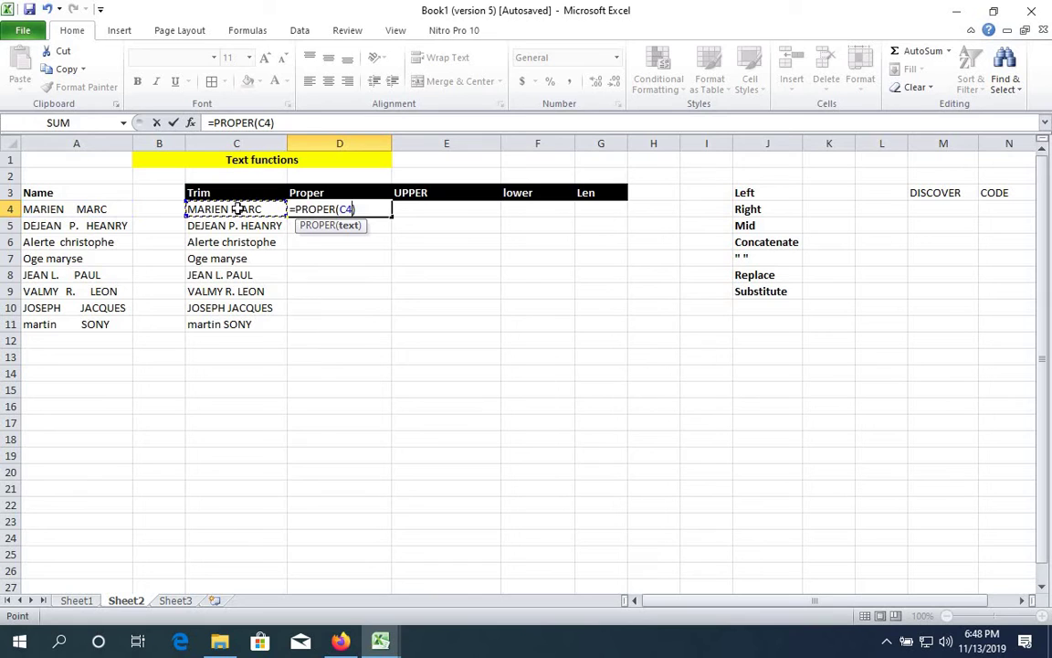
pyautogui.press('Return')
pyautogui.click(365, 209)
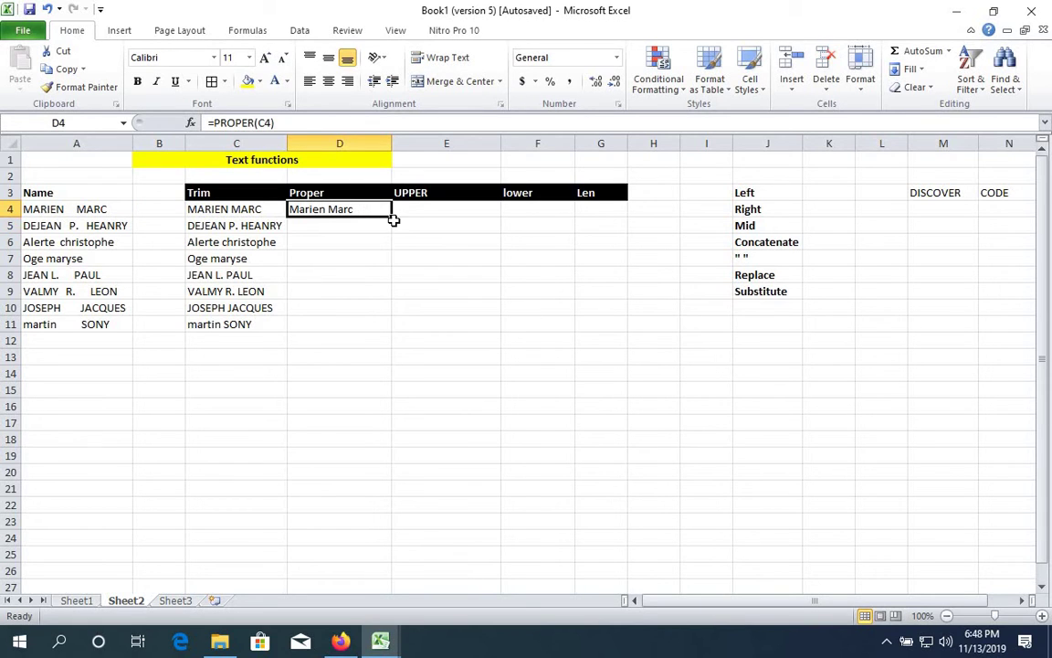
pyautogui.moveTo(391, 220); pyautogui.dragTo(375, 326)
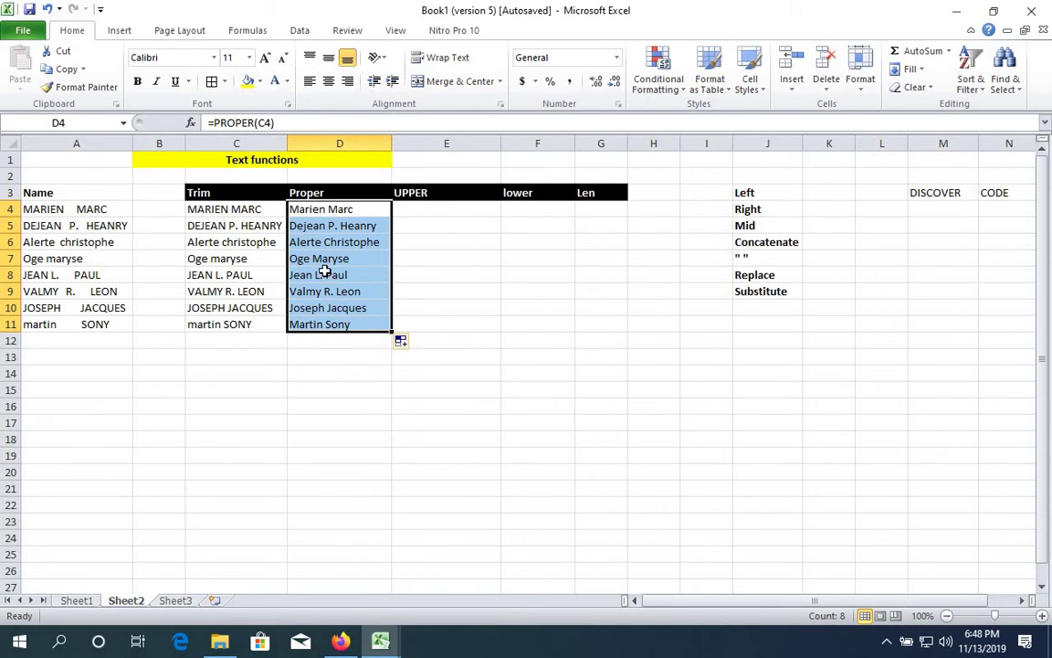
# Step: Enter =UPPER(C4) in E4 under the UPPER header and fill the formula down to E11
pyautogui.click(446, 210)
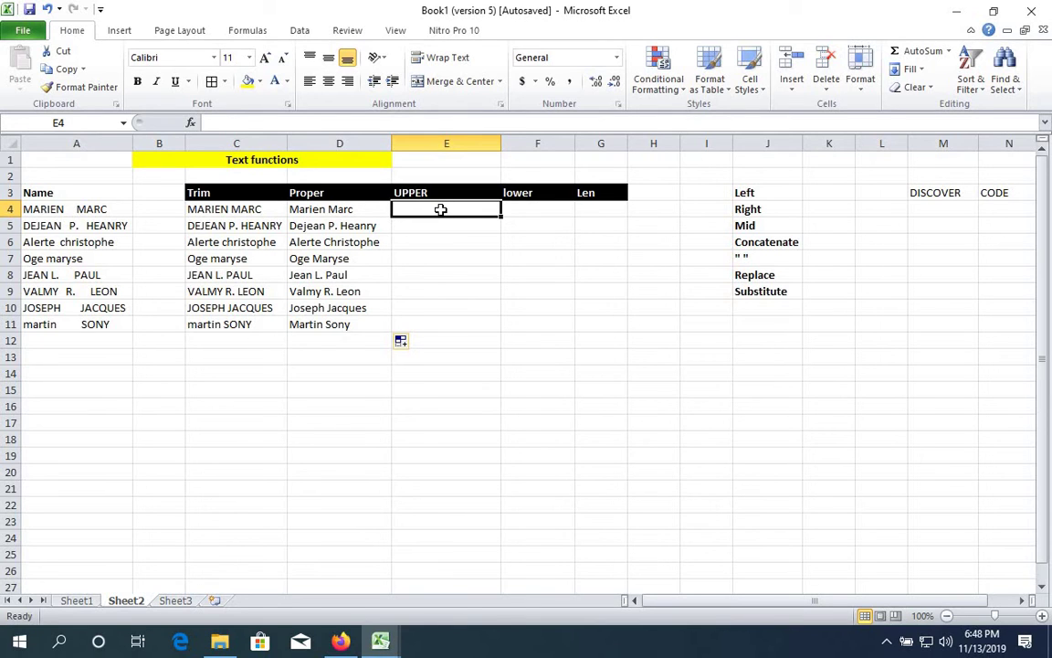
pyautogui.write('+')
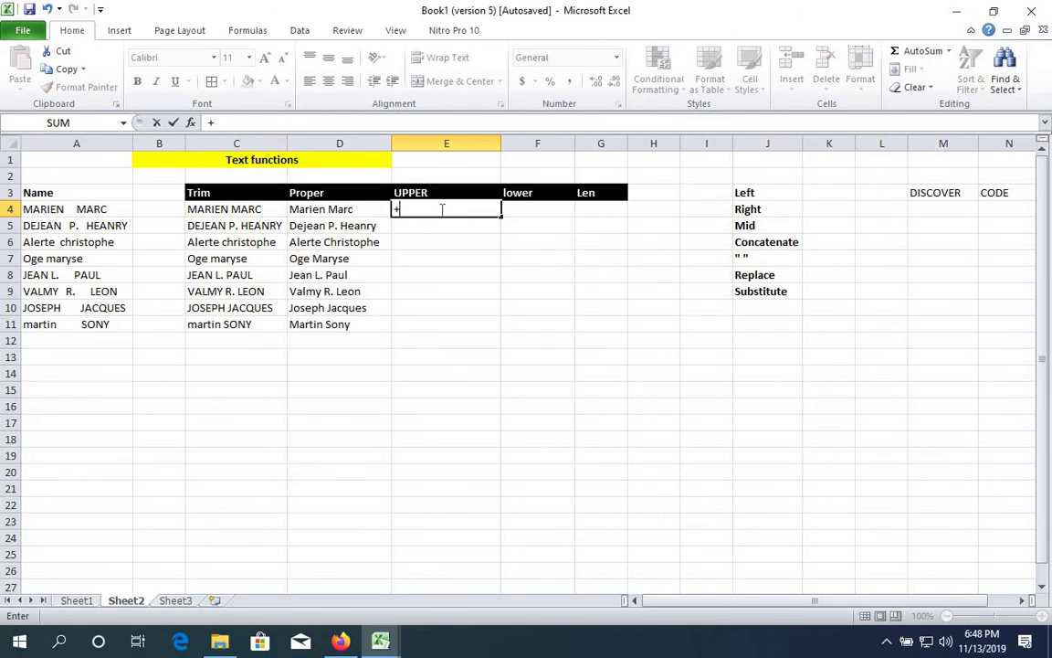
pyautogui.press('BackSpace')
pyautogui.write('=Upper')
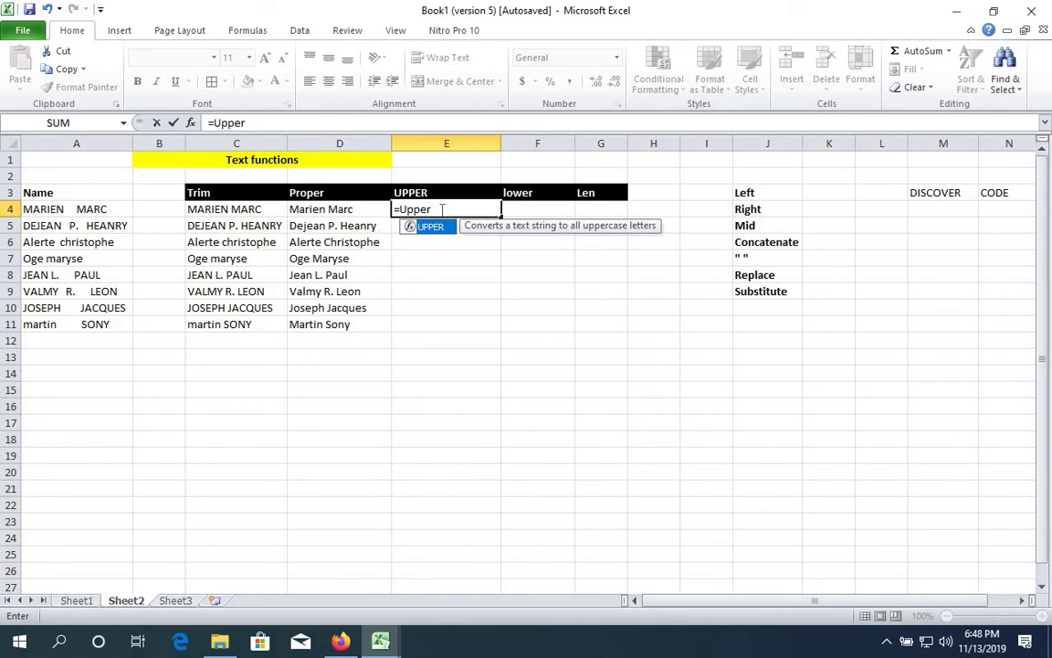
pyautogui.write('(')
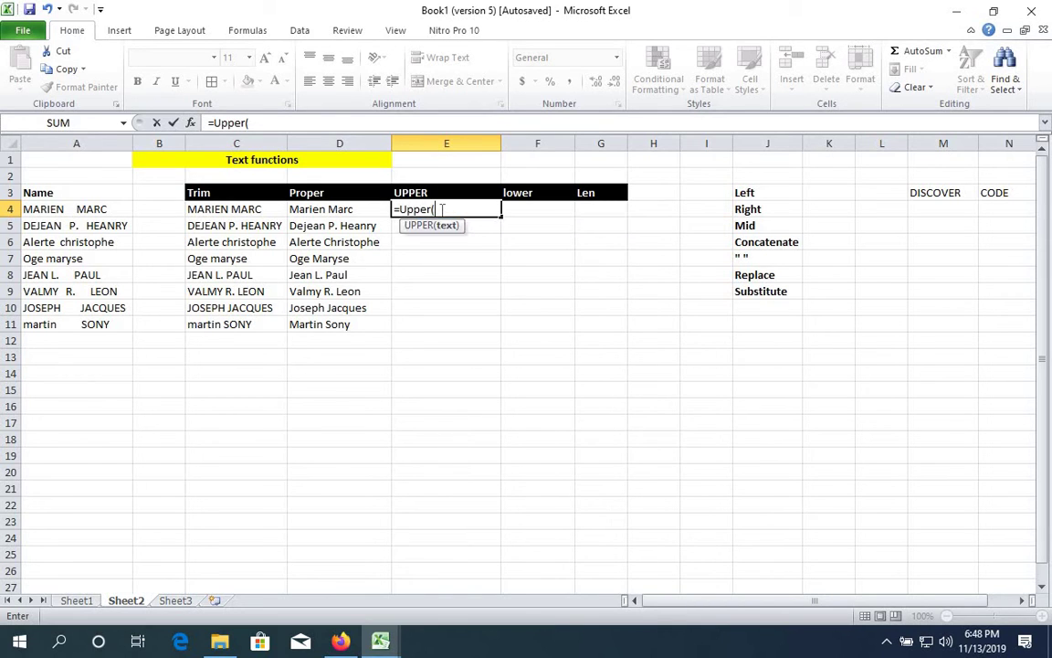
pyautogui.click(237, 210)
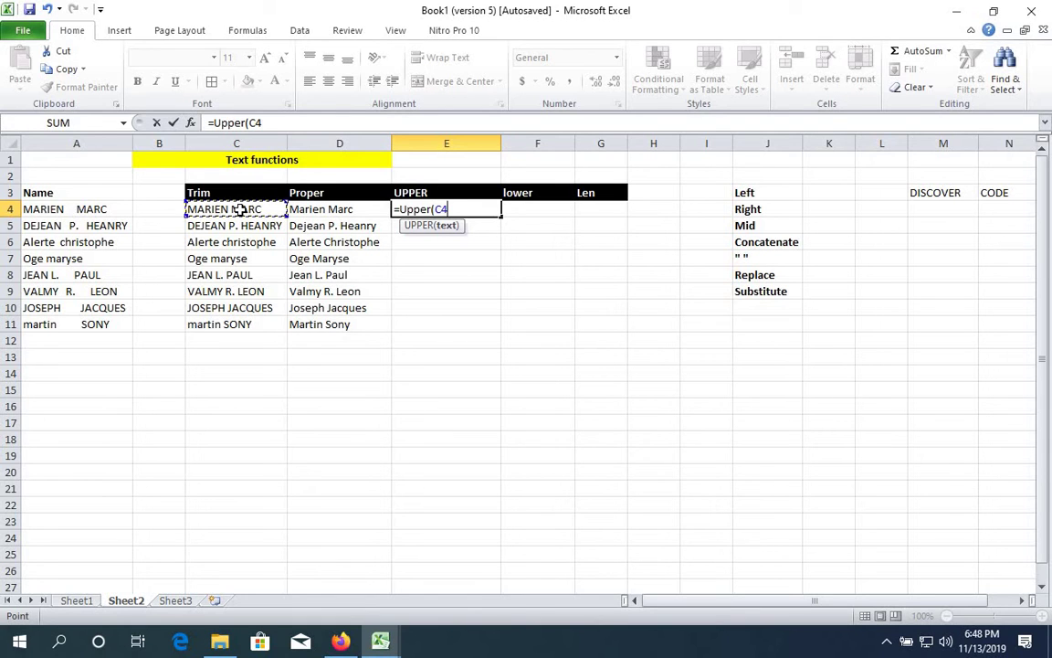
pyautogui.write(')')
pyautogui.press('Return')
pyautogui.click(440, 209)
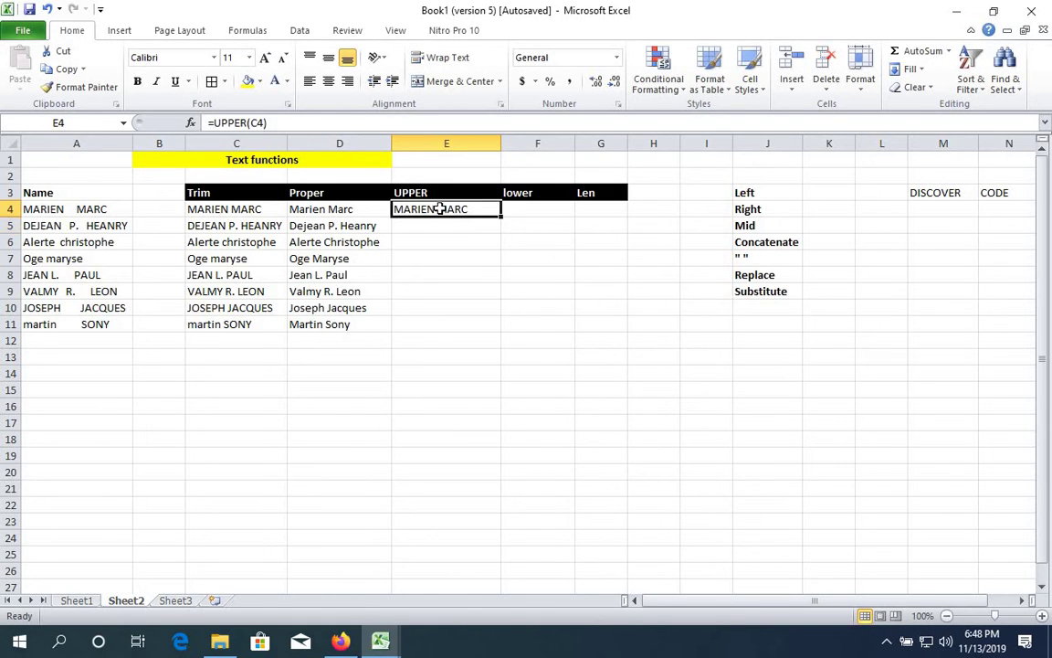
pyautogui.moveTo(501, 218); pyautogui.dragTo(499, 336)
# Step: Enter =LOWER(C4) in F4, fill it down to F11, and widen column F to fit the lowercase names
pyautogui.click(546, 214)
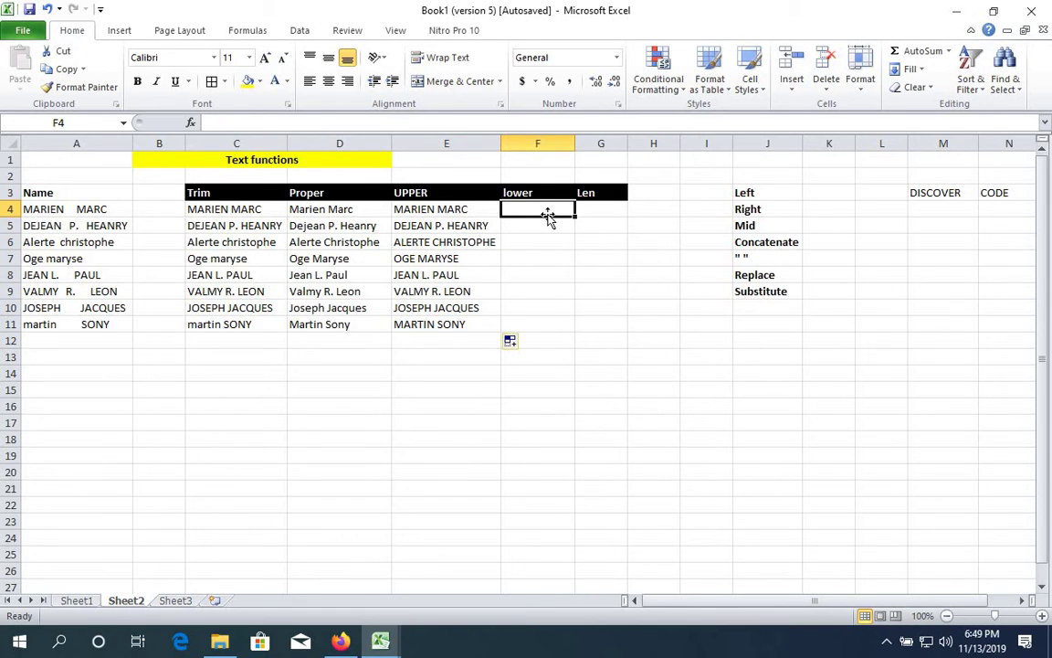
pyautogui.write('=')
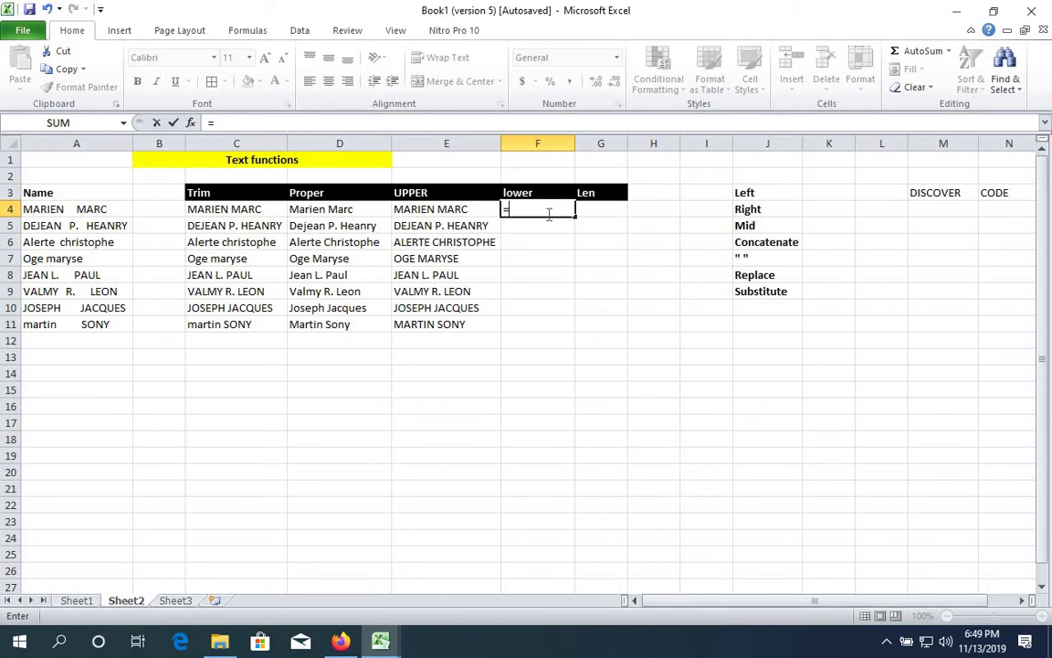
pyautogui.write('lower')
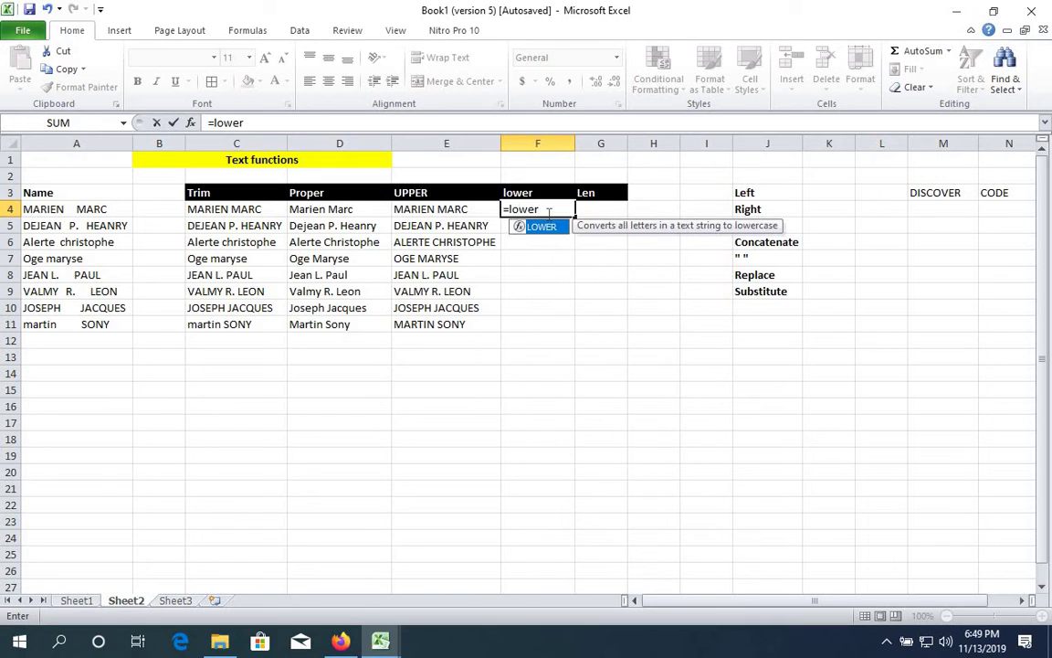
pyautogui.write('(')
pyautogui.click(250, 210)
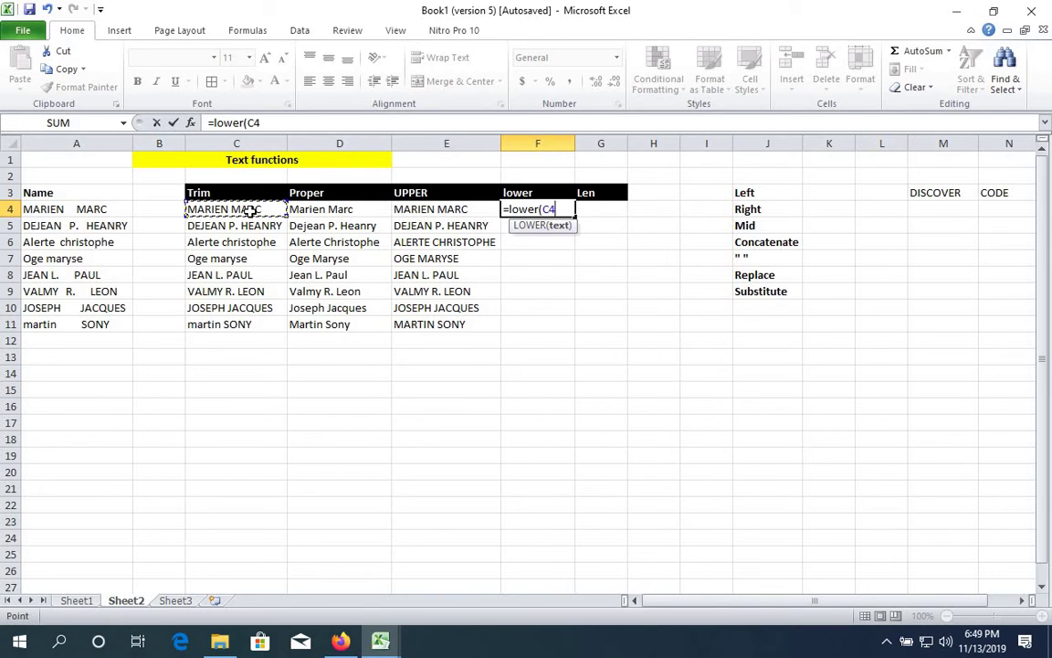
pyautogui.write(')')
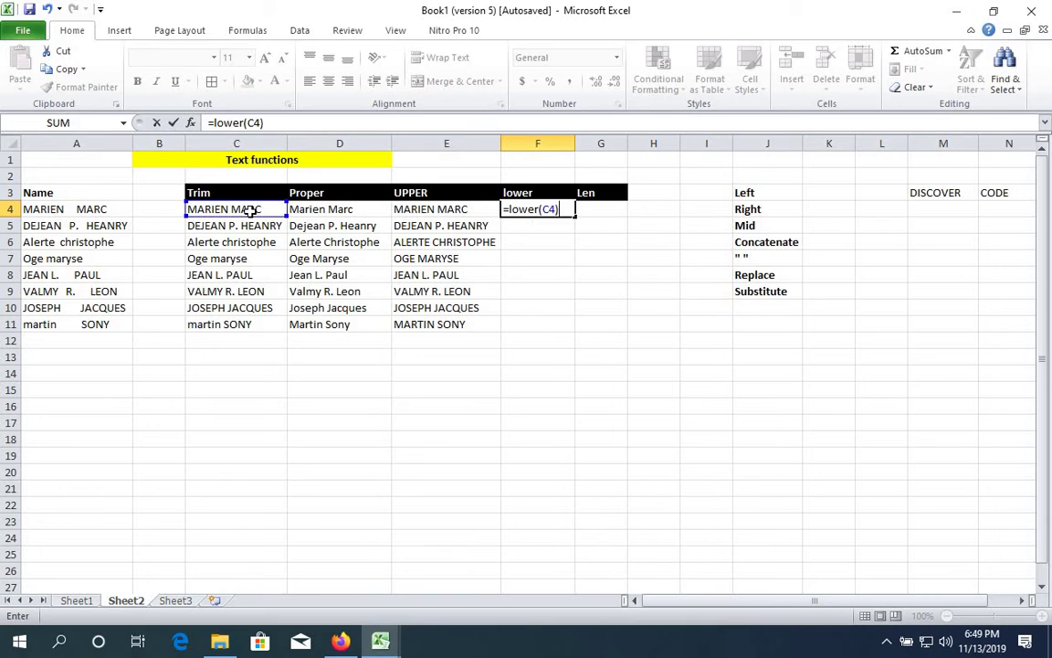
pyautogui.press('Return')
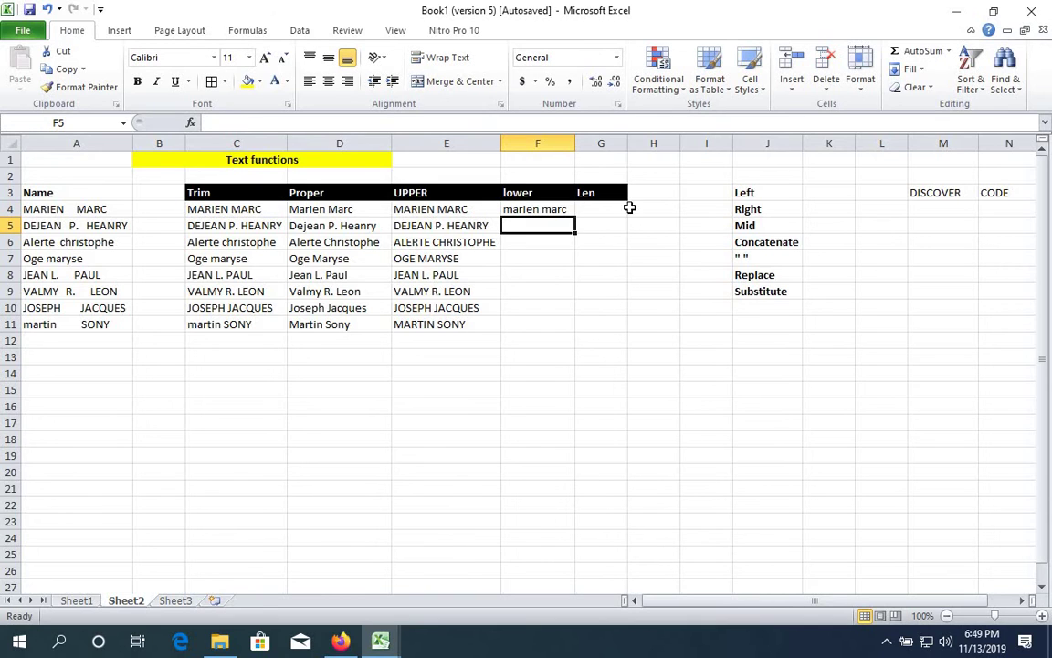
pyautogui.click(555, 208)
pyautogui.moveTo(577, 217); pyautogui.dragTo(559, 329)
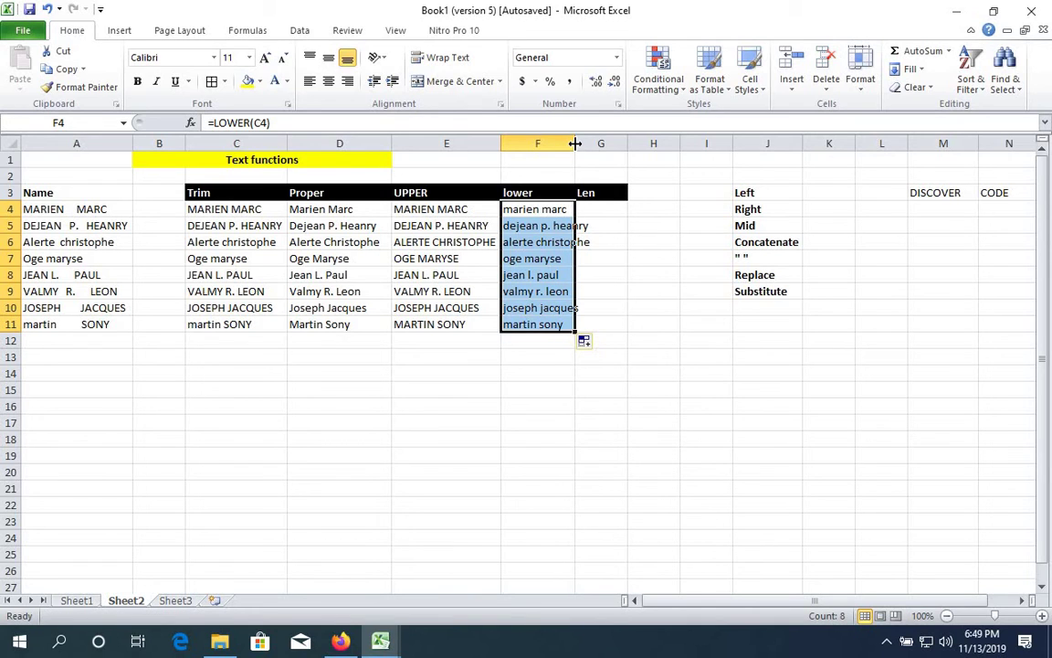
pyautogui.moveTo(575, 144); pyautogui.dragTo(595, 143)
# Step: Enter =LEN(C4) in G4 under the Len header and fill the formula down to G11
pyautogui.click(610, 208)
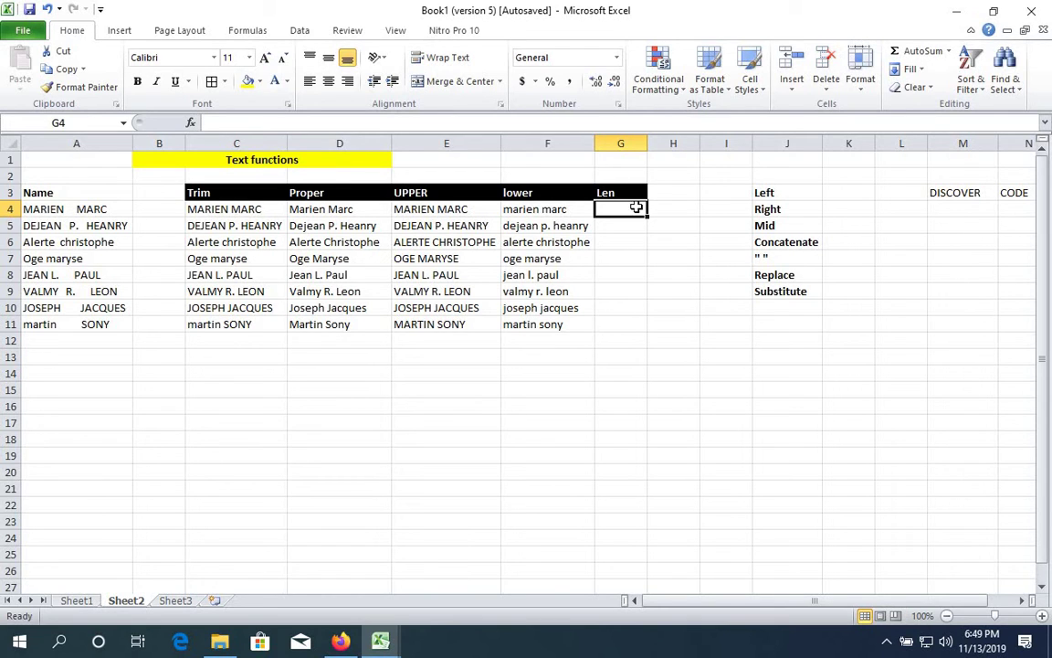
pyautogui.write('=')
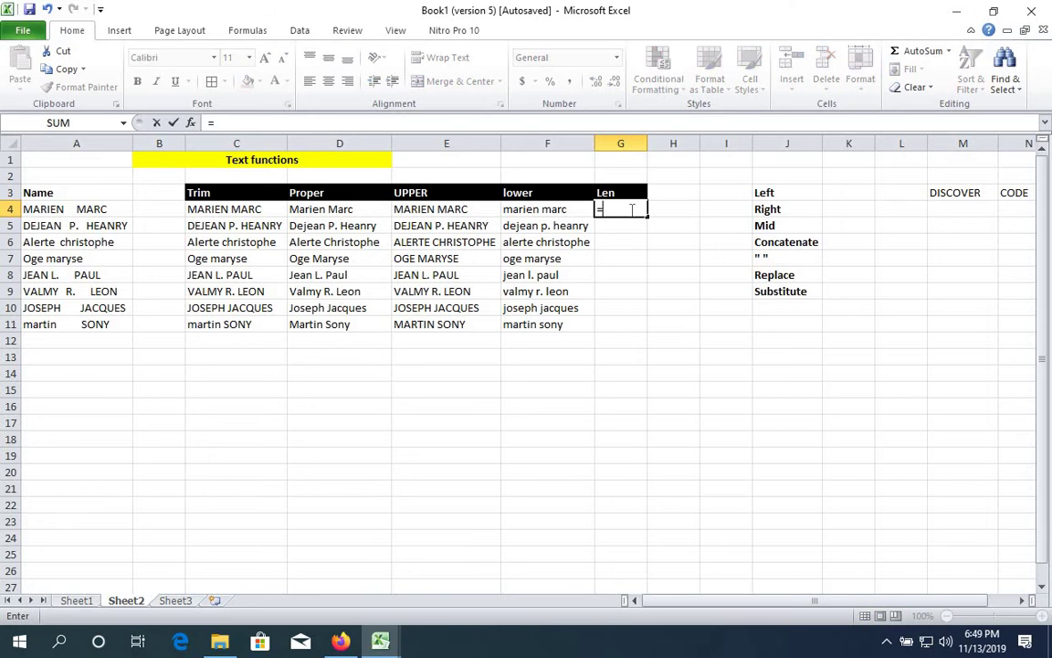
pyautogui.write('len(')
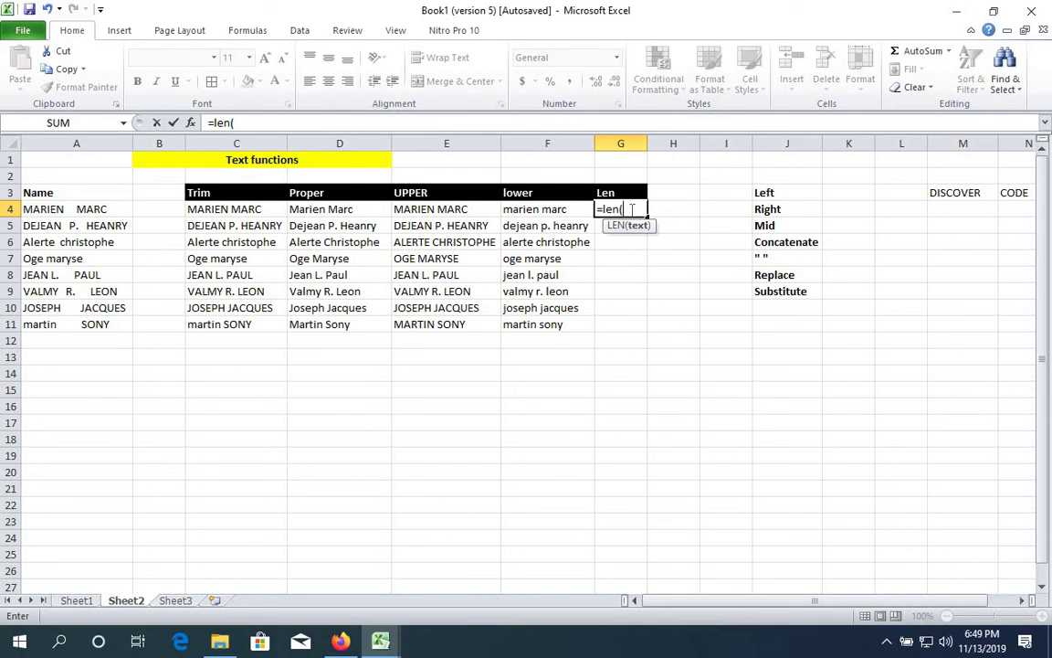
pyautogui.click(259, 209)
pyautogui.write(')')
pyautogui.press('Return')
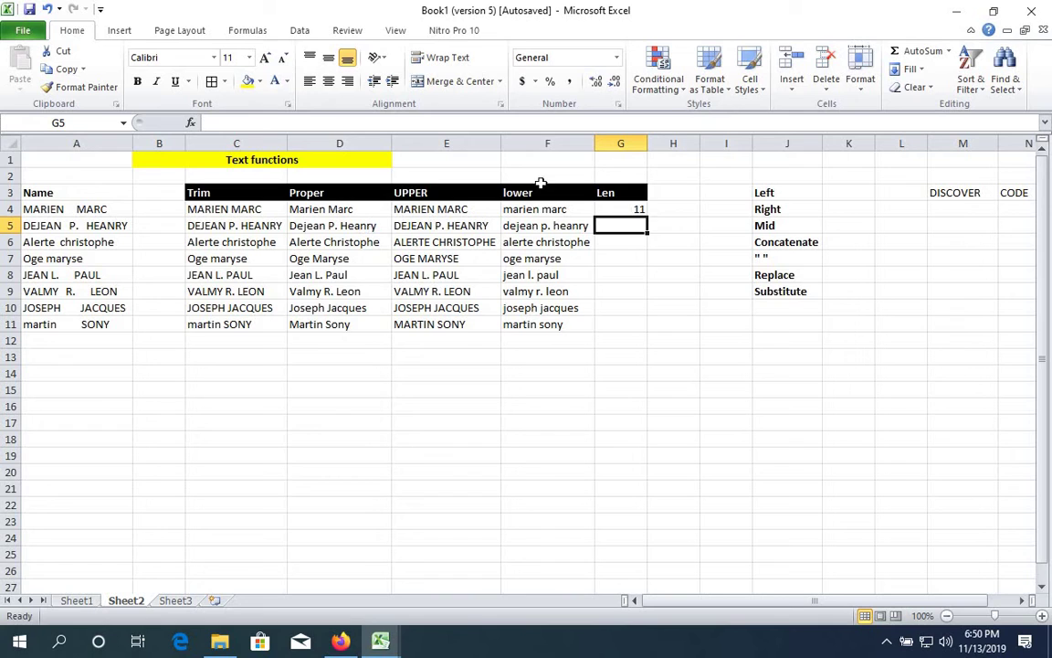
pyautogui.click(641, 210)
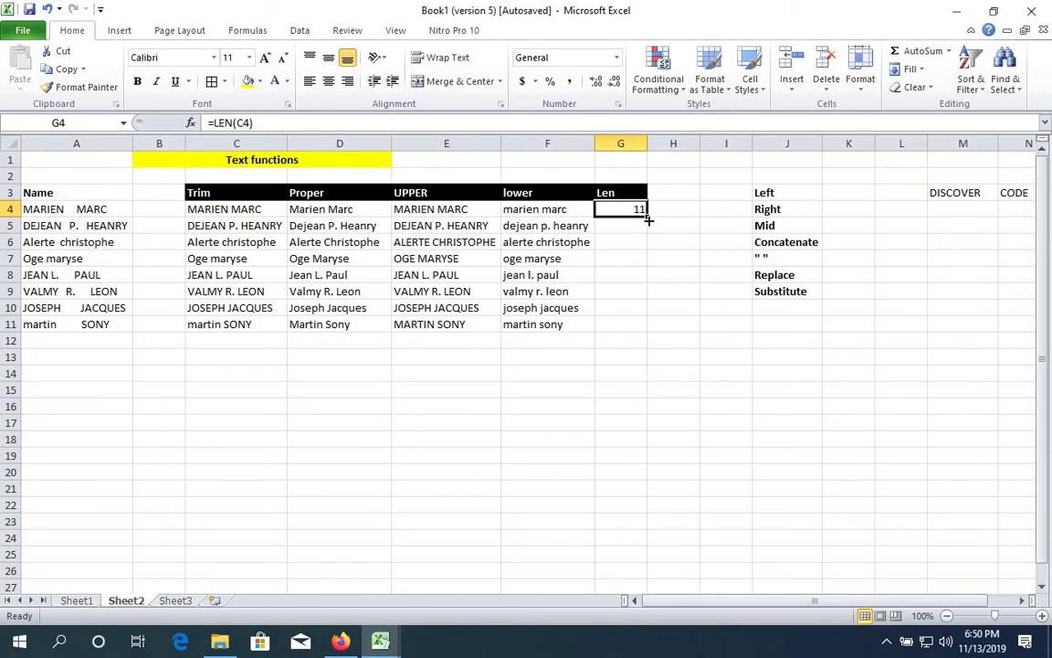
pyautogui.moveTo(646, 219); pyautogui.dragTo(647, 333)
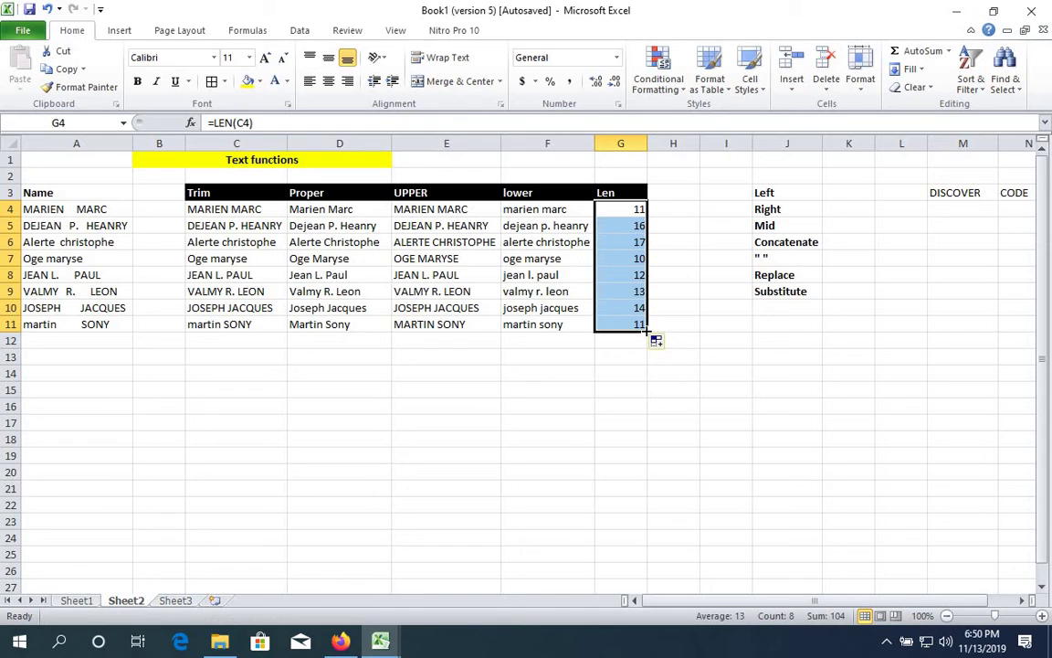
pyautogui.click(688, 359)
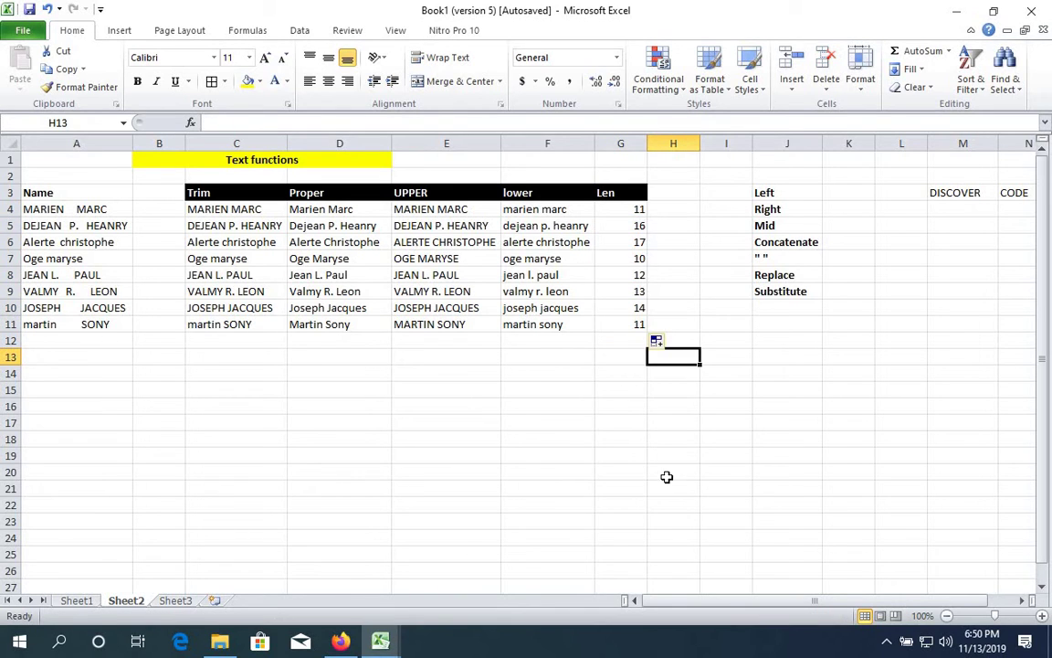
pyautogui.moveTo(809, 602); pyautogui.dragTo(873, 586)
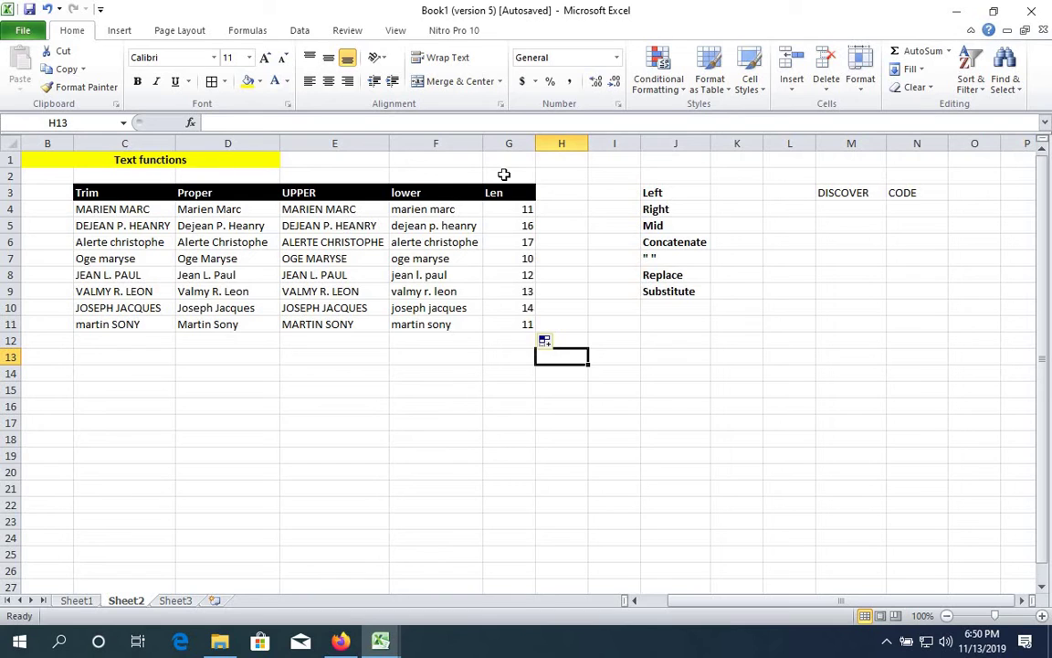
pyautogui.click(674, 194)
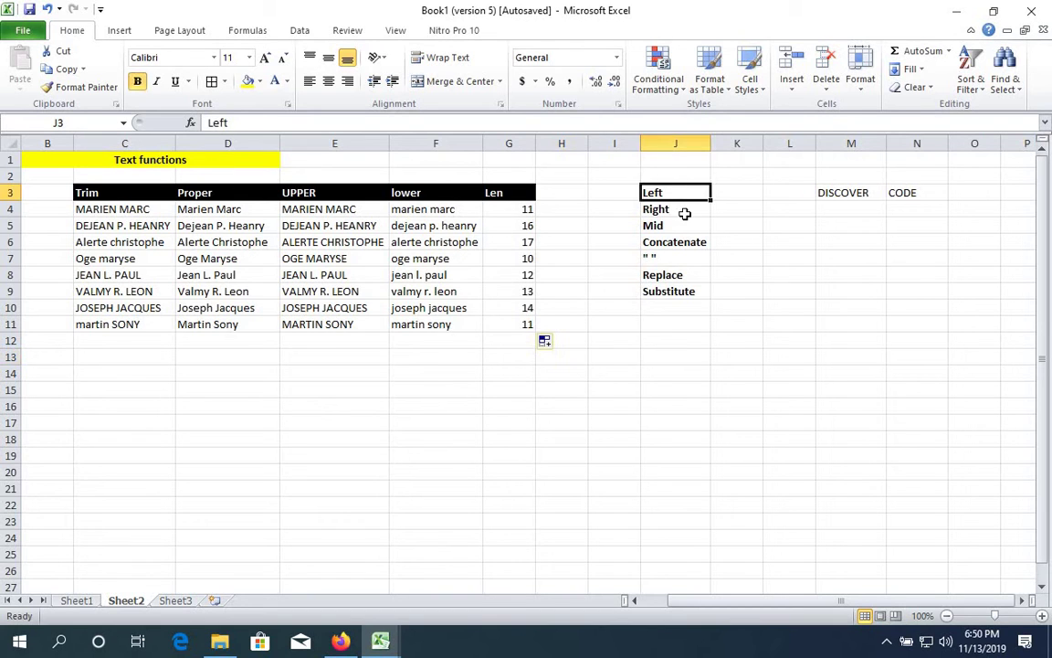
pyautogui.click(684, 212)
pyautogui.click(686, 226)
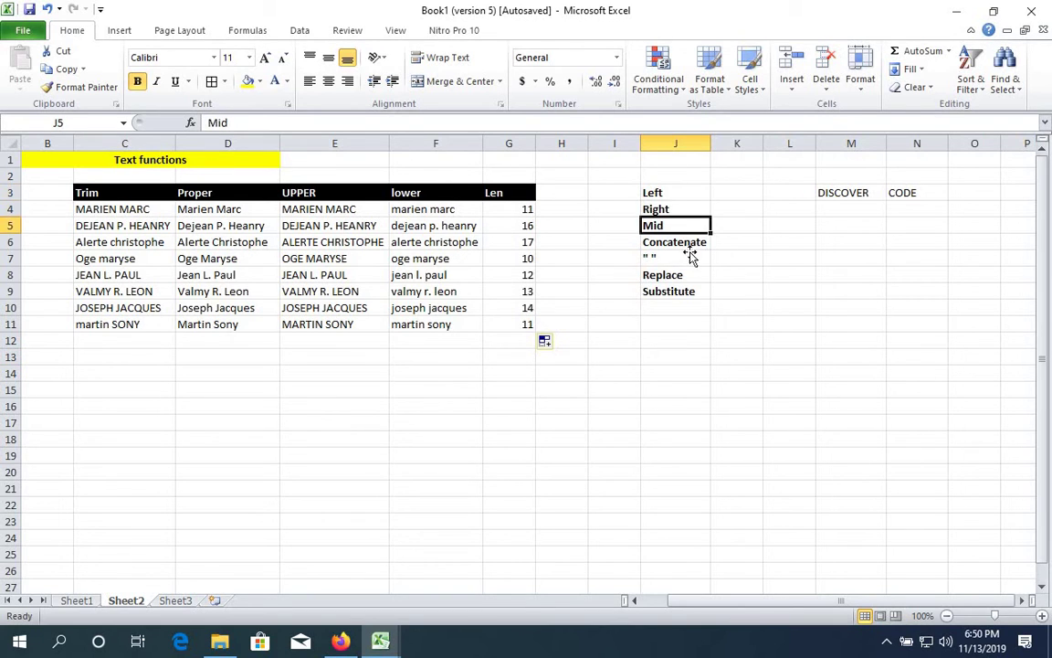
pyautogui.click(690, 259)
pyautogui.click(697, 291)
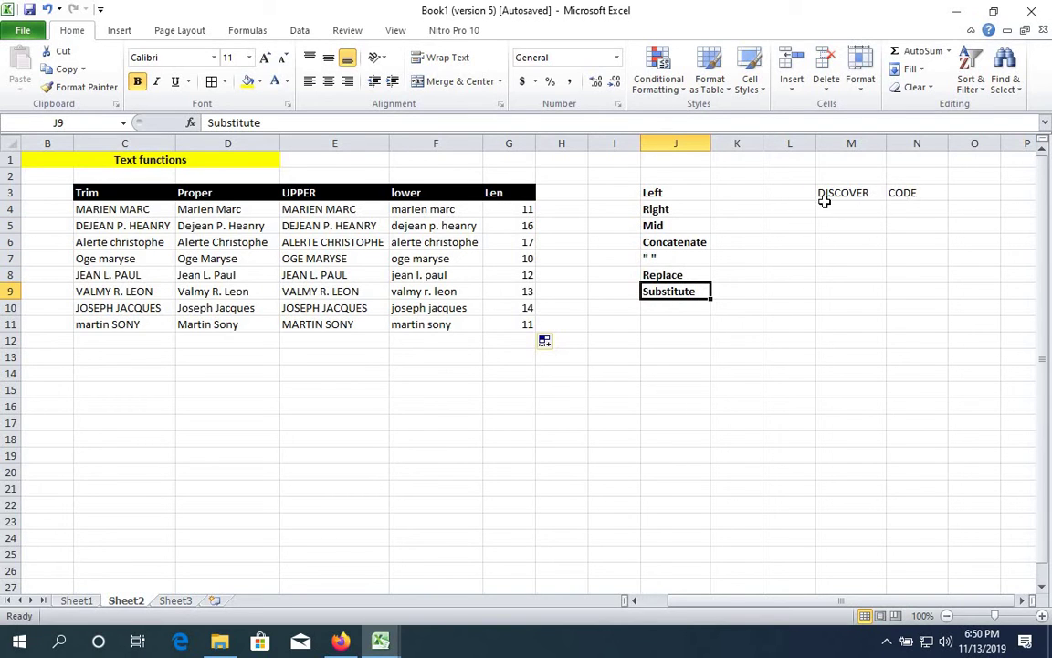
# Step: Enter =LEFT(M3) in K3 beside the Left label, referencing the word DISCOVER
pyautogui.click(735, 194)
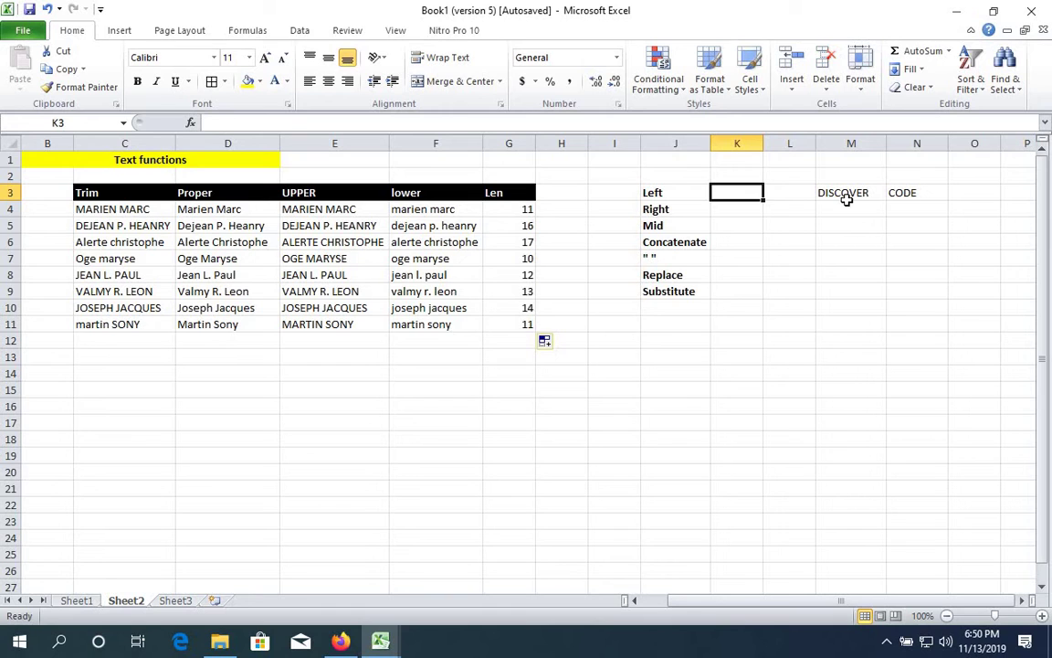
pyautogui.write('=le')
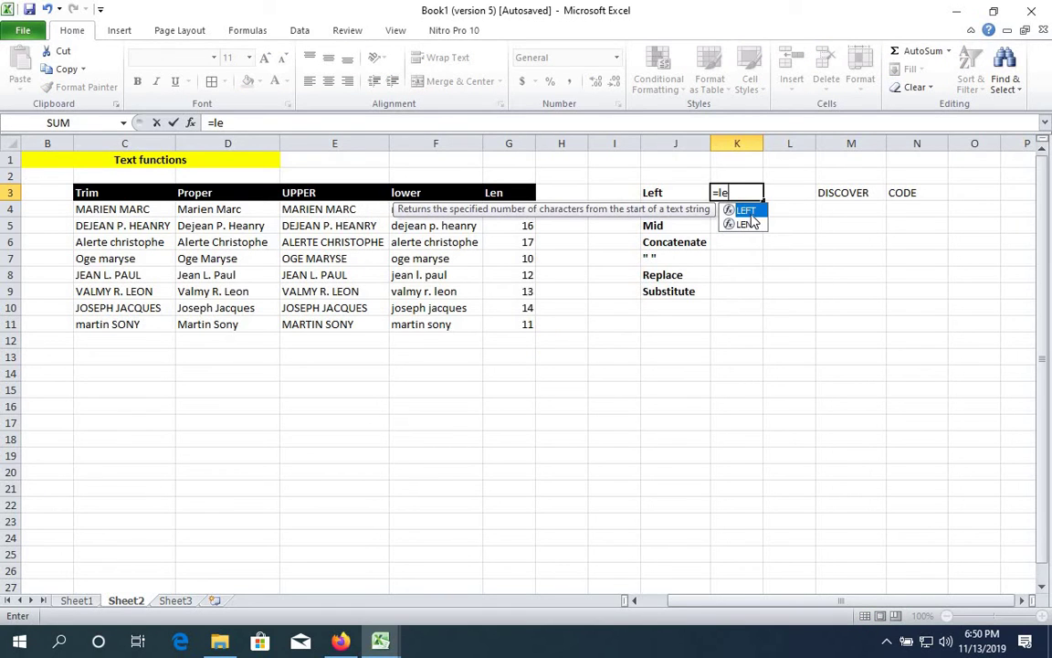
pyautogui.press('Tab')
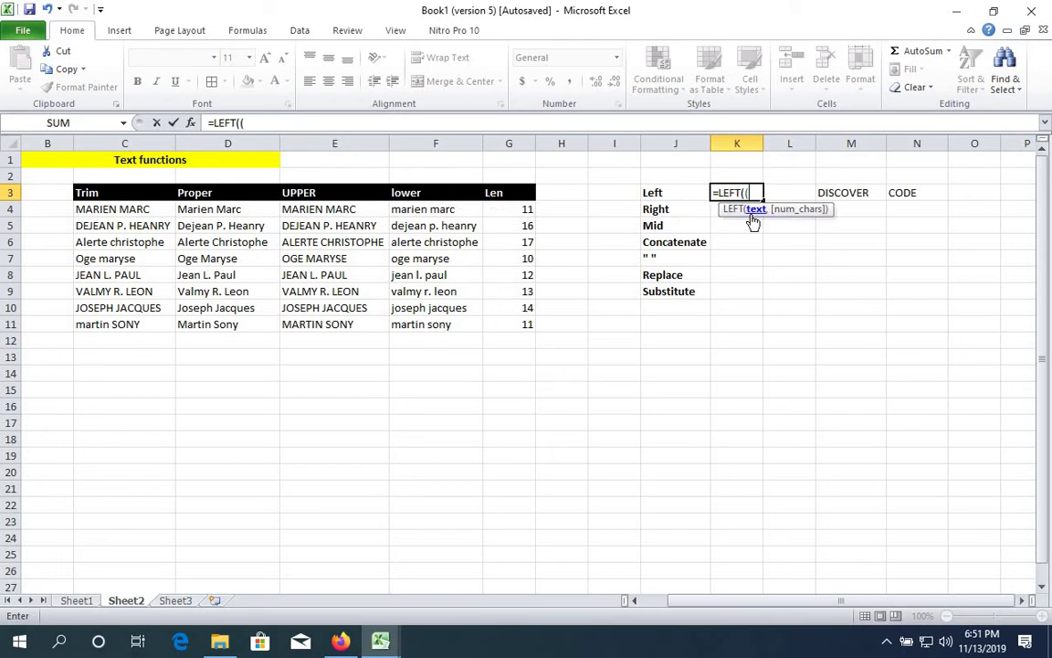
pyautogui.write('(')
pyautogui.click(849, 194)
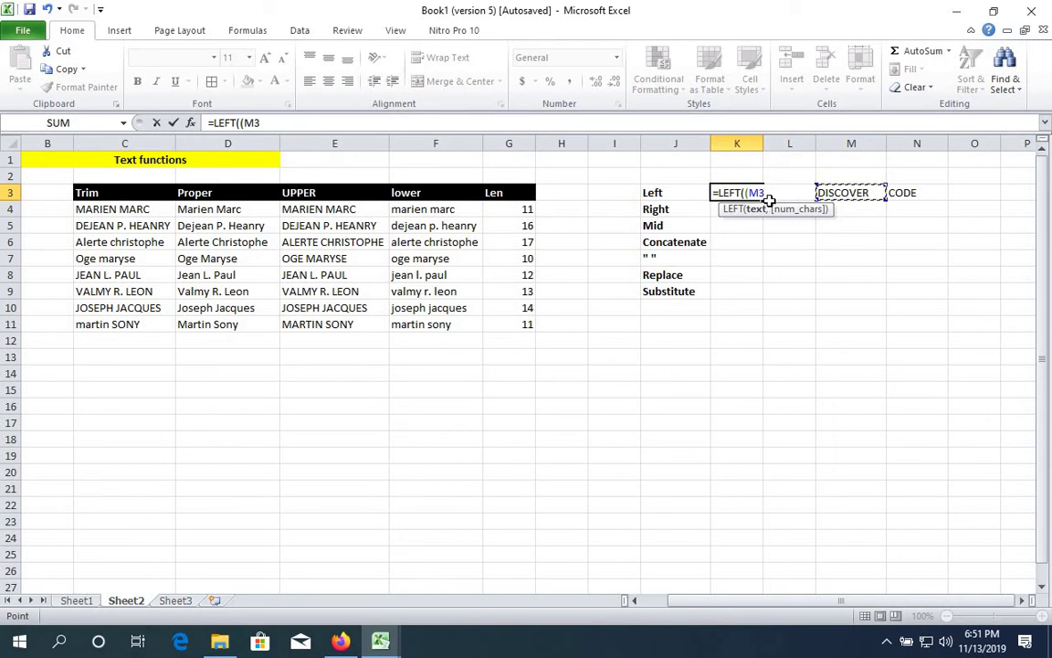
pyautogui.press('BackSpace')
pyautogui.press('BackSpace')
pyautogui.press('BackSpace')
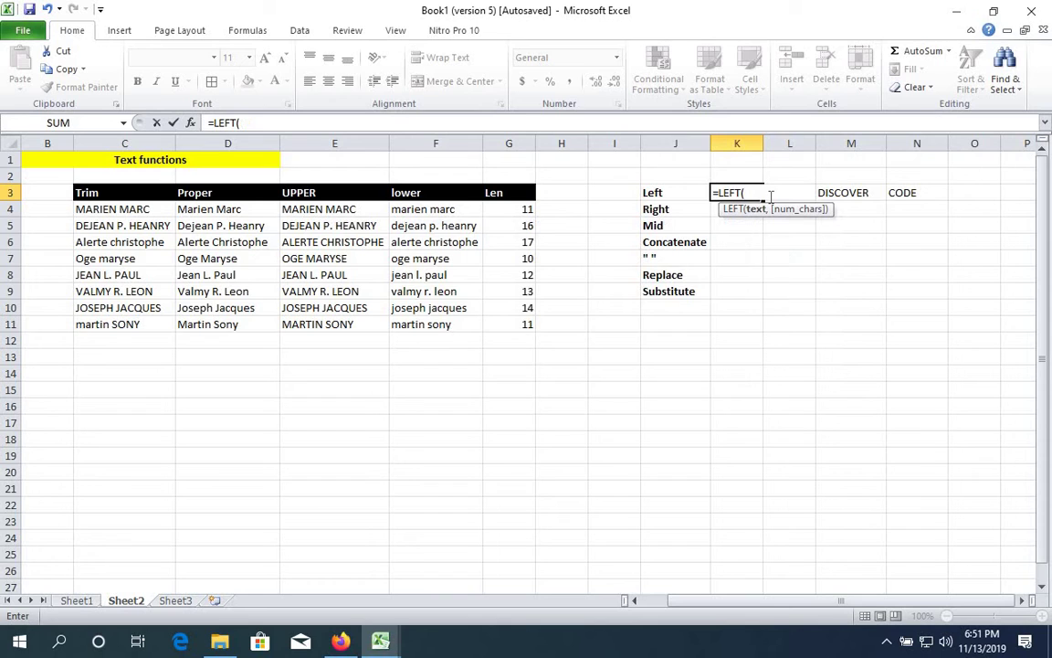
pyautogui.click(850, 194)
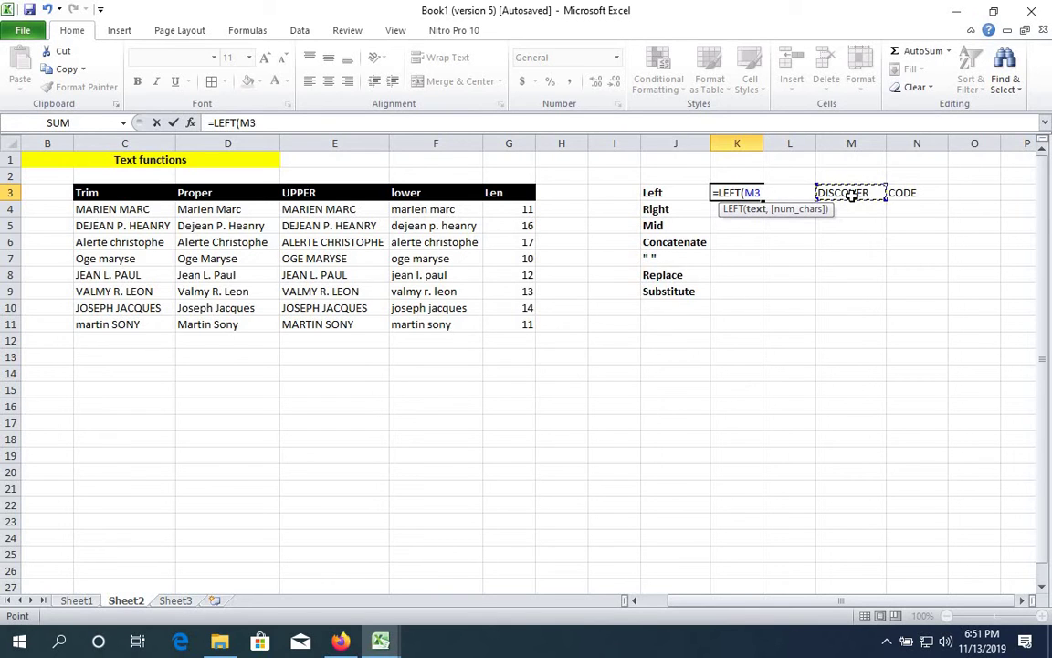
pyautogui.write(')')
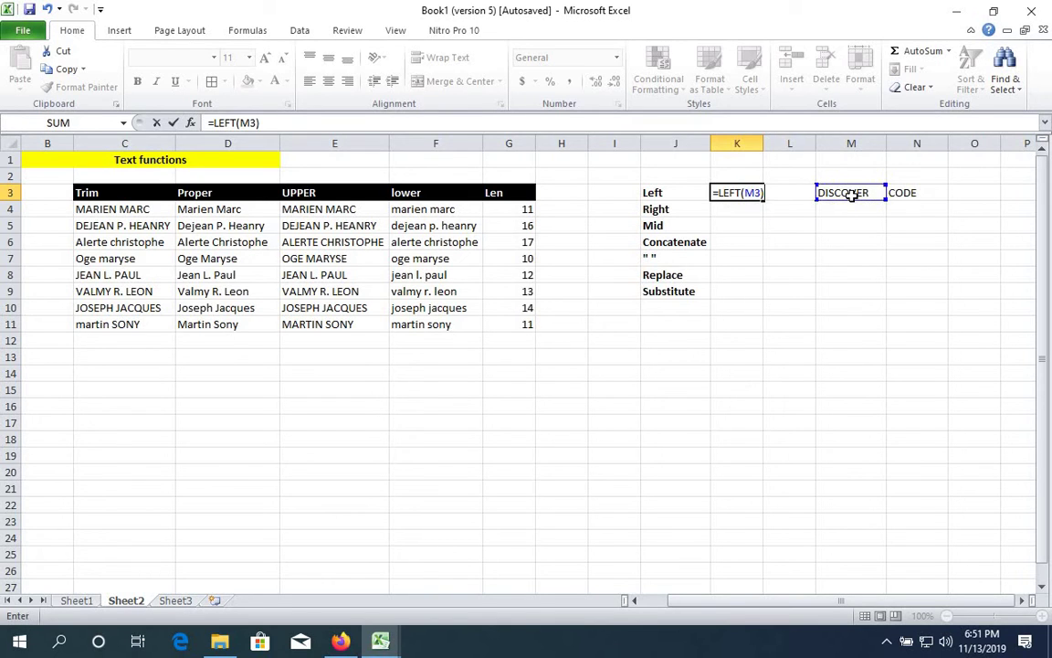
pyautogui.press('Return')
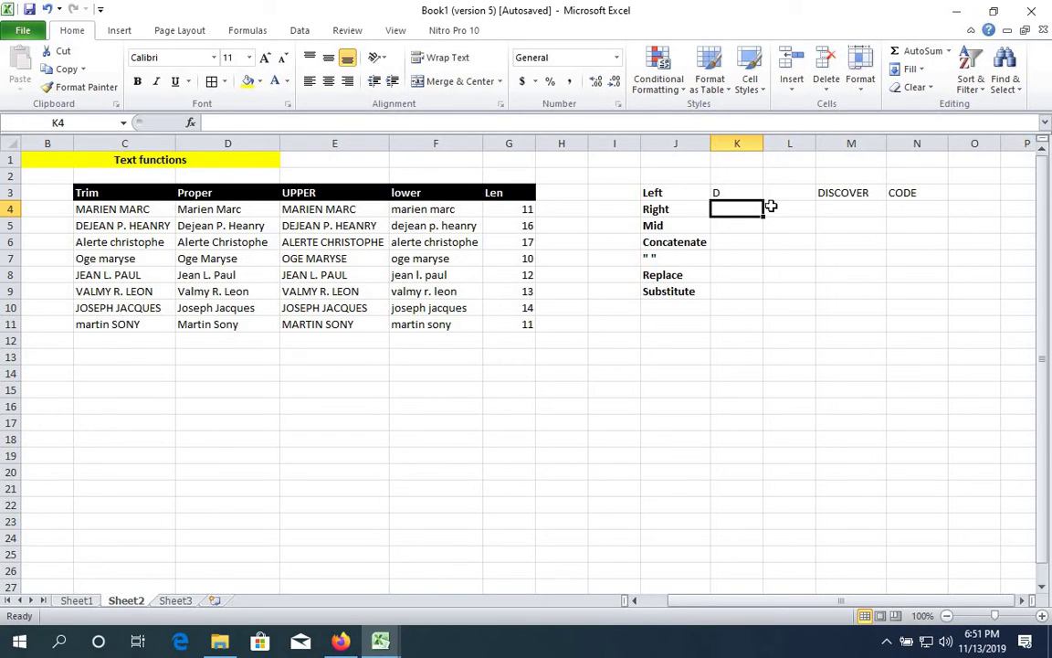
# Step: Extend the K3 formula to =LEFT(M3,3) so it returns the first three characters
pyautogui.click(746, 195)
pyautogui.doubleClick(745, 193)
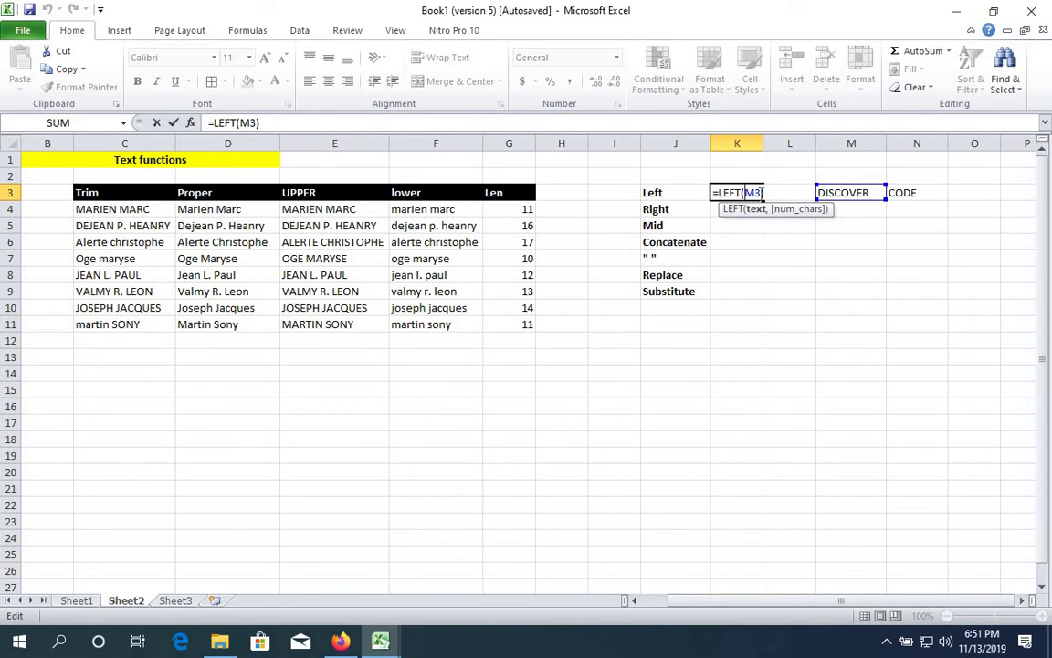
pyautogui.click(762, 193)
pyautogui.write(',')
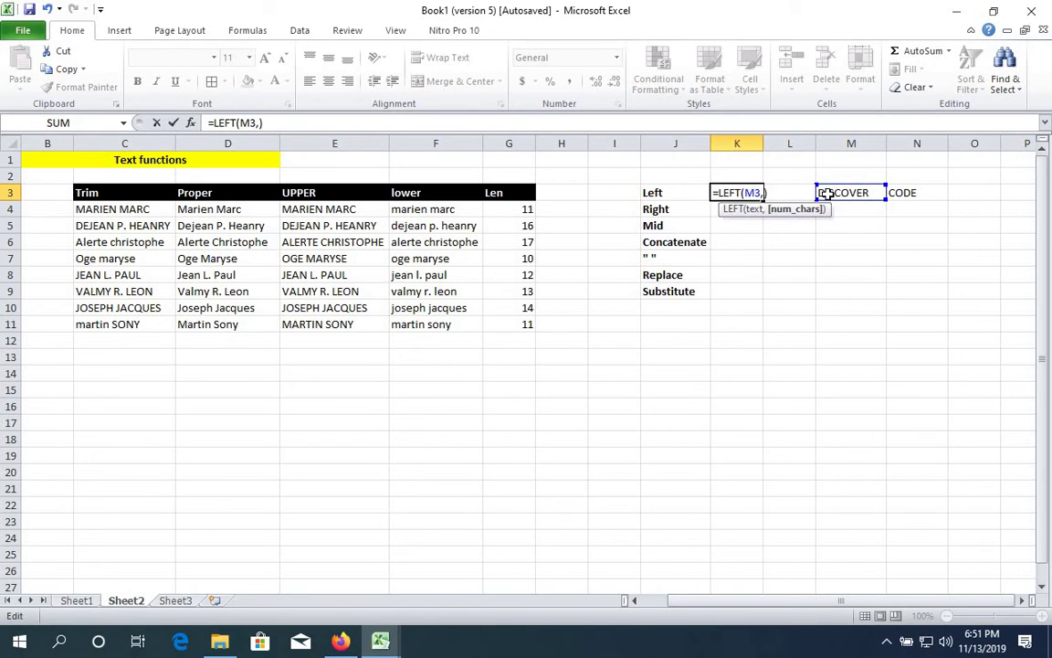
pyautogui.write('3')
pyautogui.press('Return')
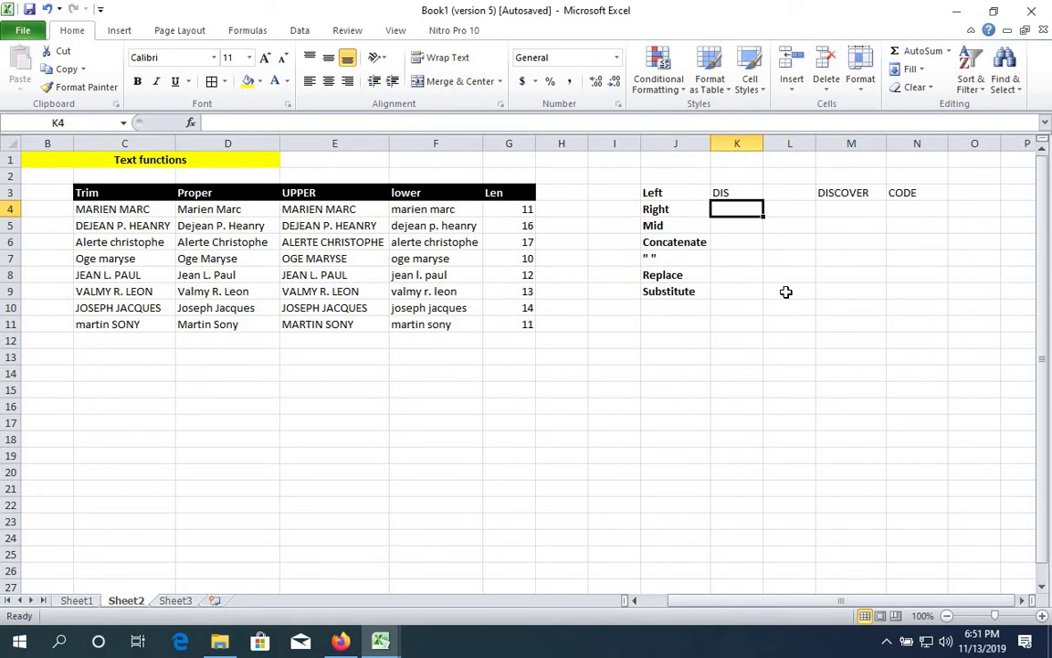
# Step: Enter =RIGHT(M3,3) in K4 beside the Right label to extract the last three characters of DISCOVER
pyautogui.write('=')
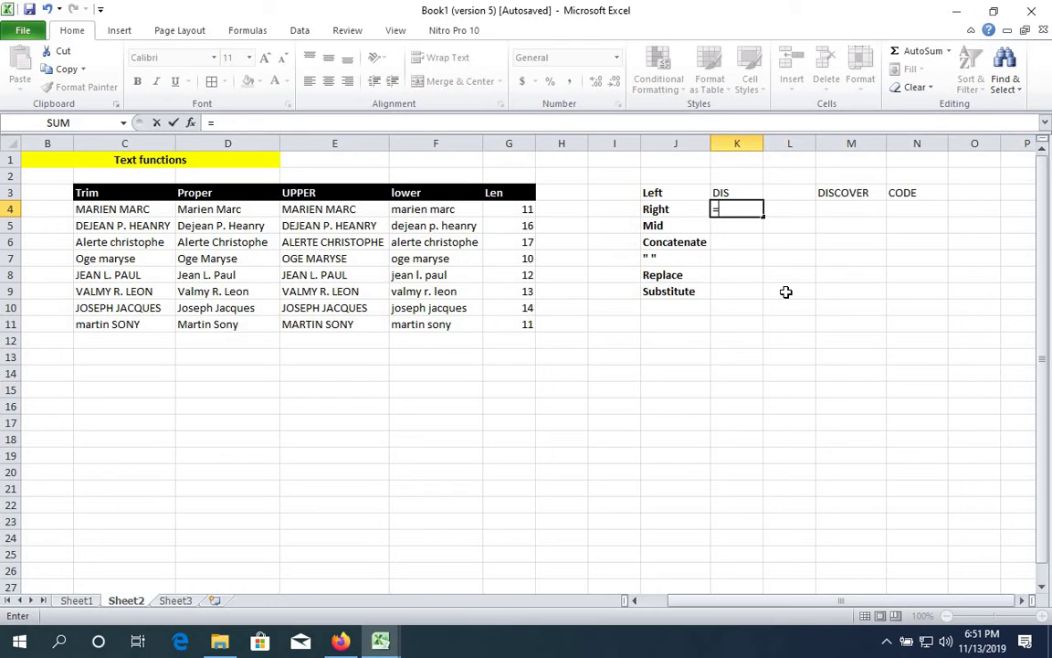
pyautogui.write('ri')
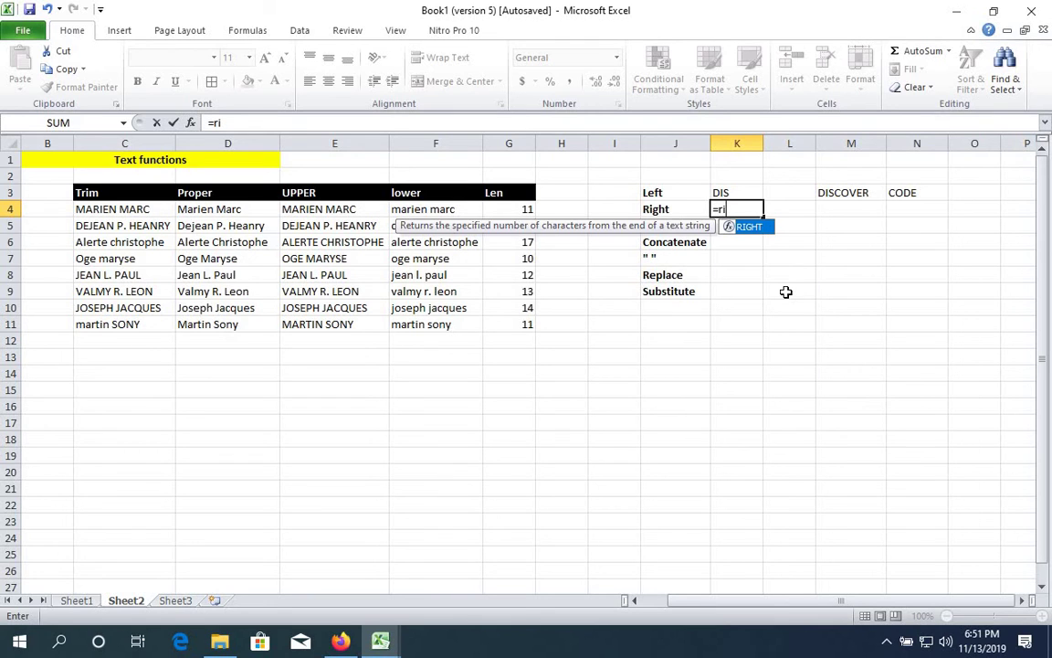
pyautogui.doubleClick(751, 226)
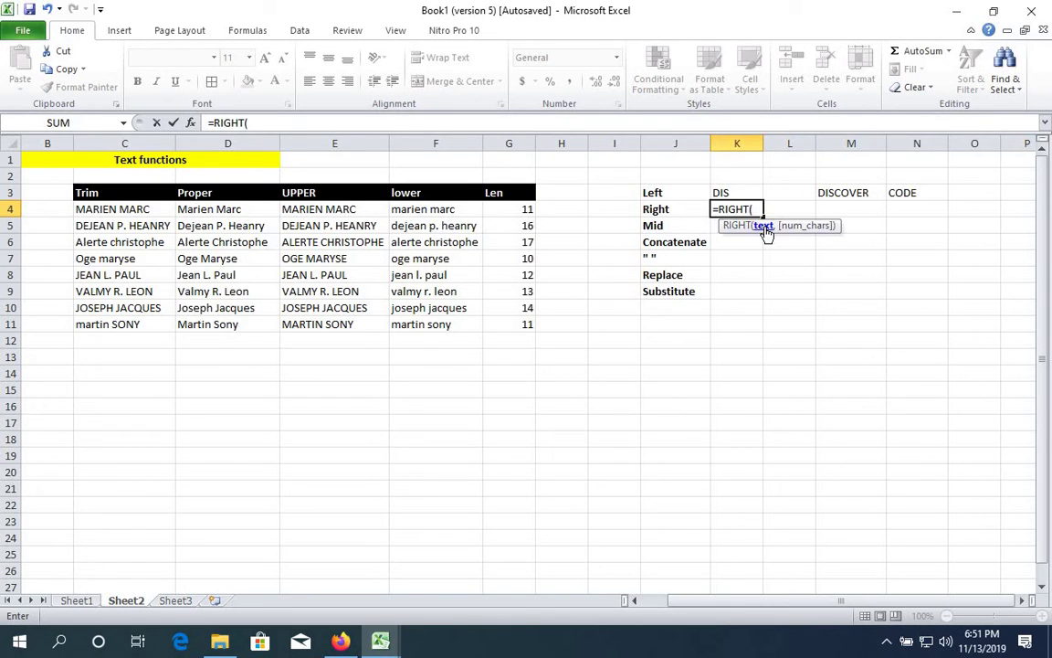
pyautogui.click(854, 194)
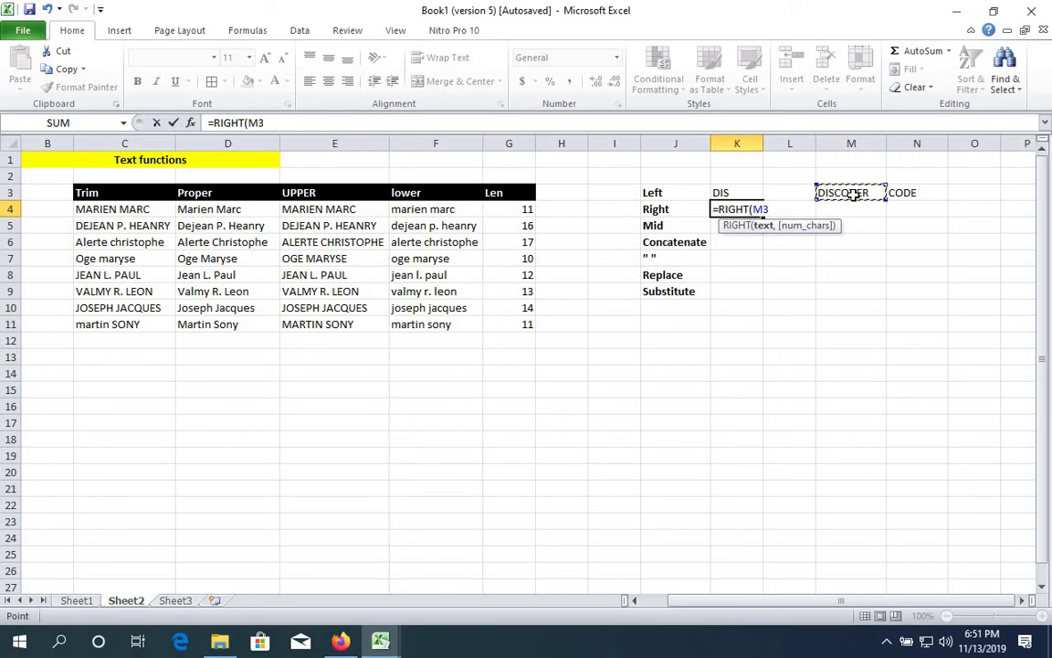
pyautogui.write(',3')
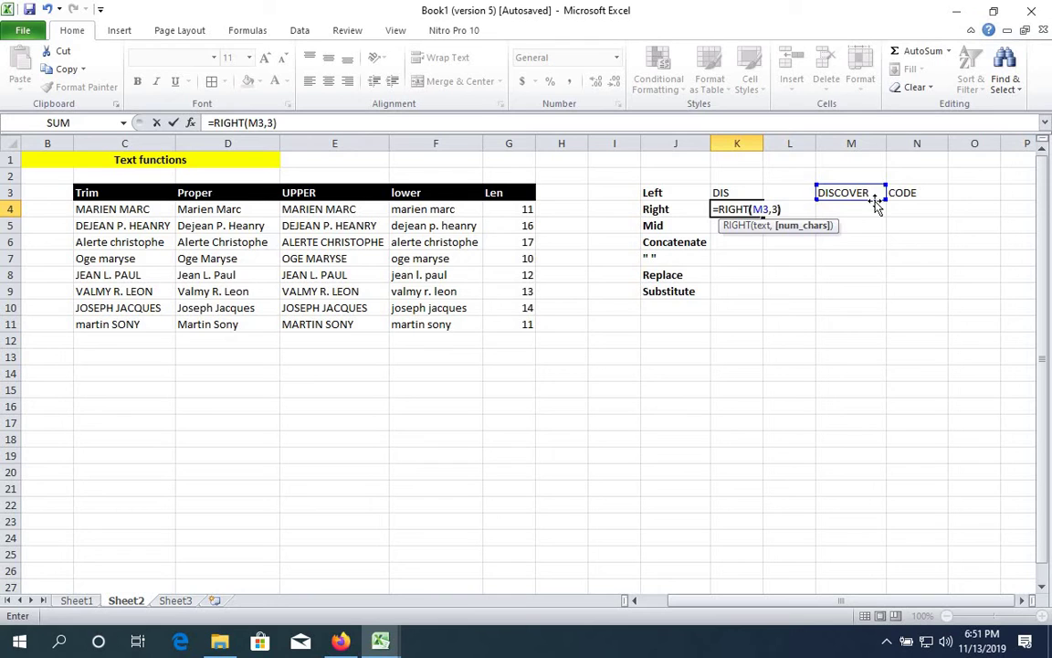
pyautogui.press('Return')
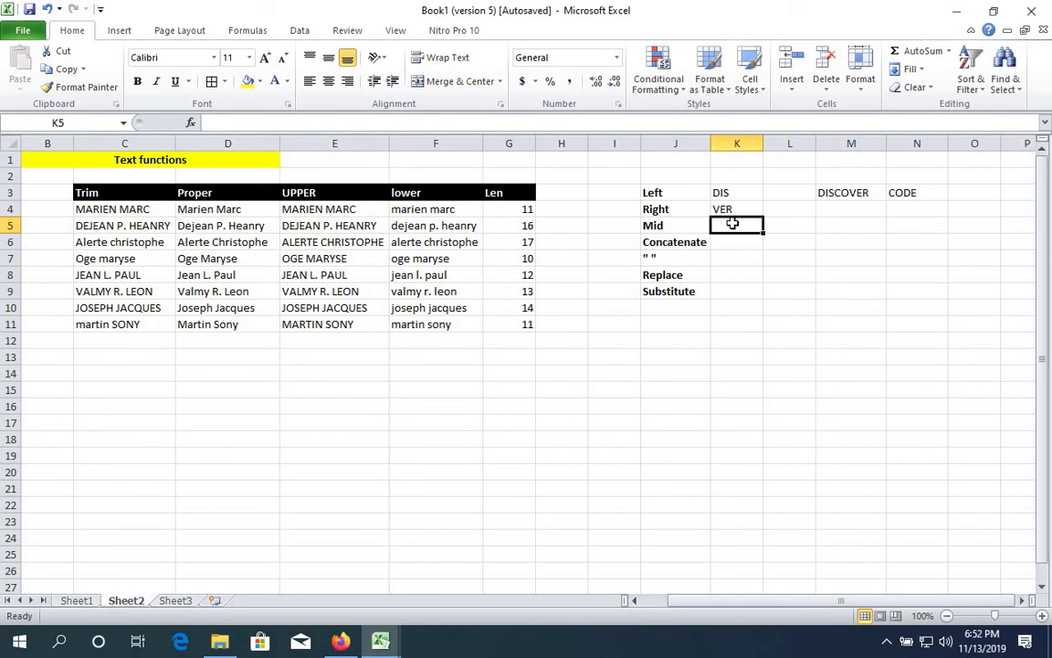
# Step: Enter =MID(M3,4,2) in K5 beside the Mid label to extract two characters from the fourth position
pyautogui.write('=mid')
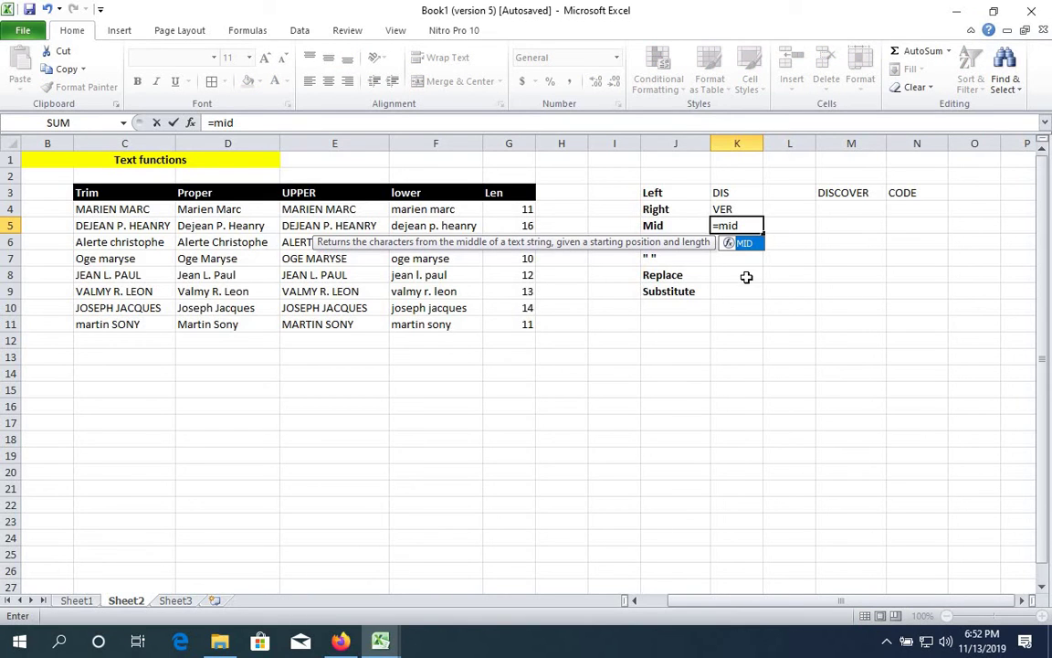
pyautogui.write('(')
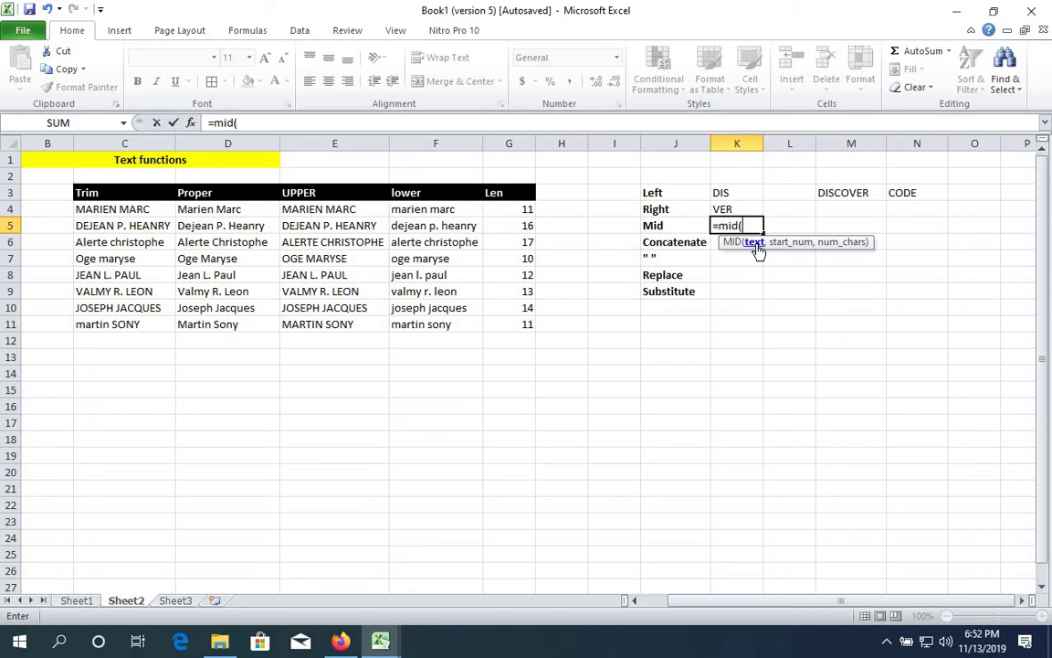
pyautogui.click(837, 197)
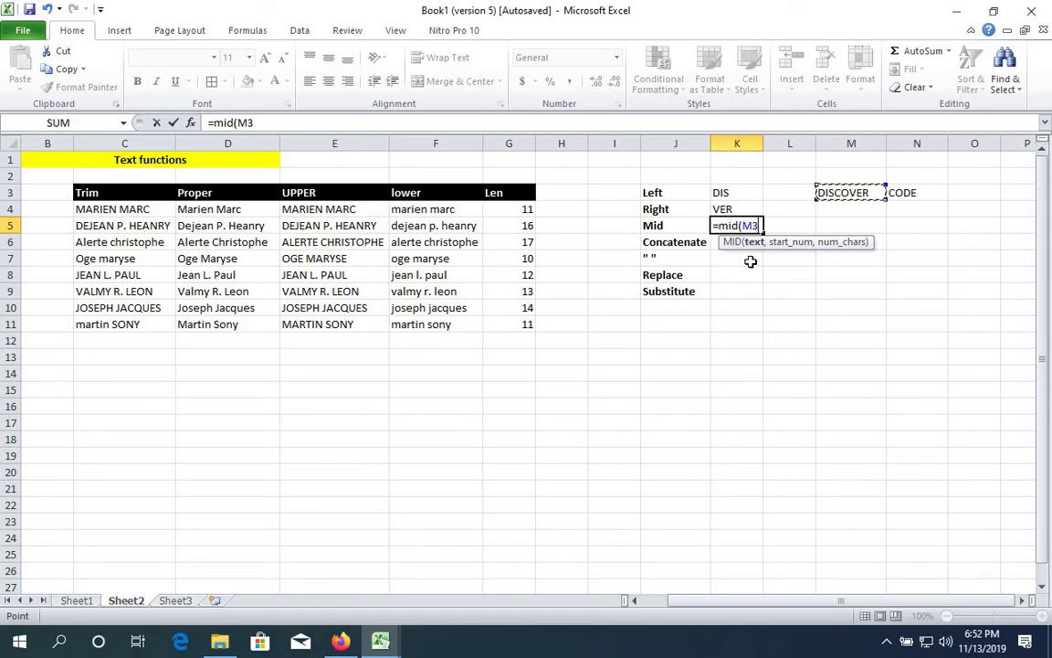
pyautogui.write(',')
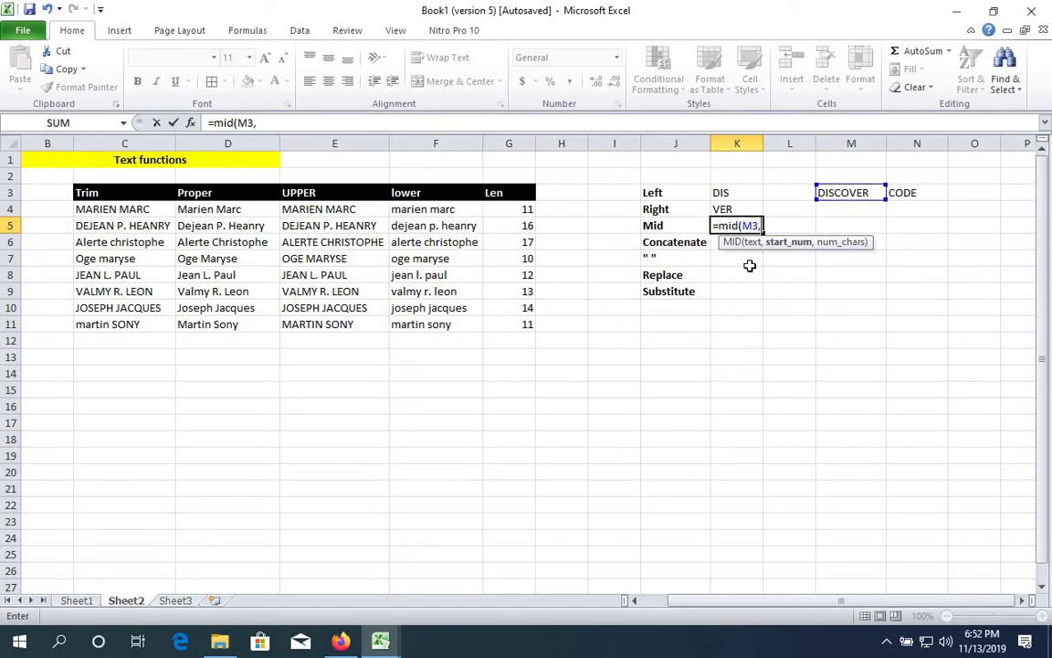
pyautogui.write('4')
pyautogui.write(',')
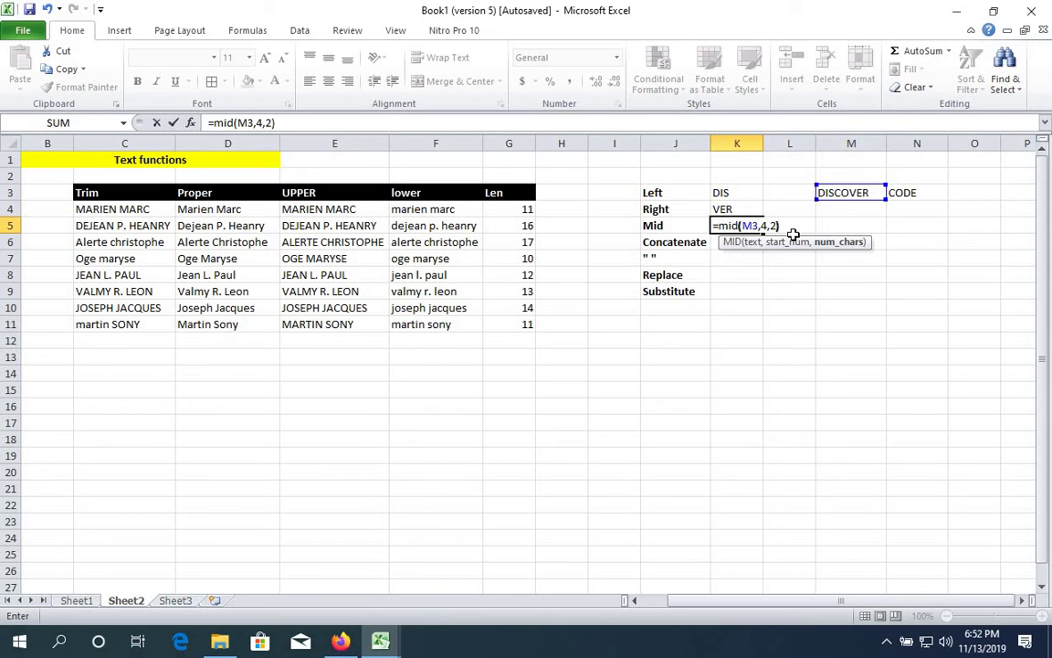
pyautogui.write('2)')
pyautogui.press('Return')
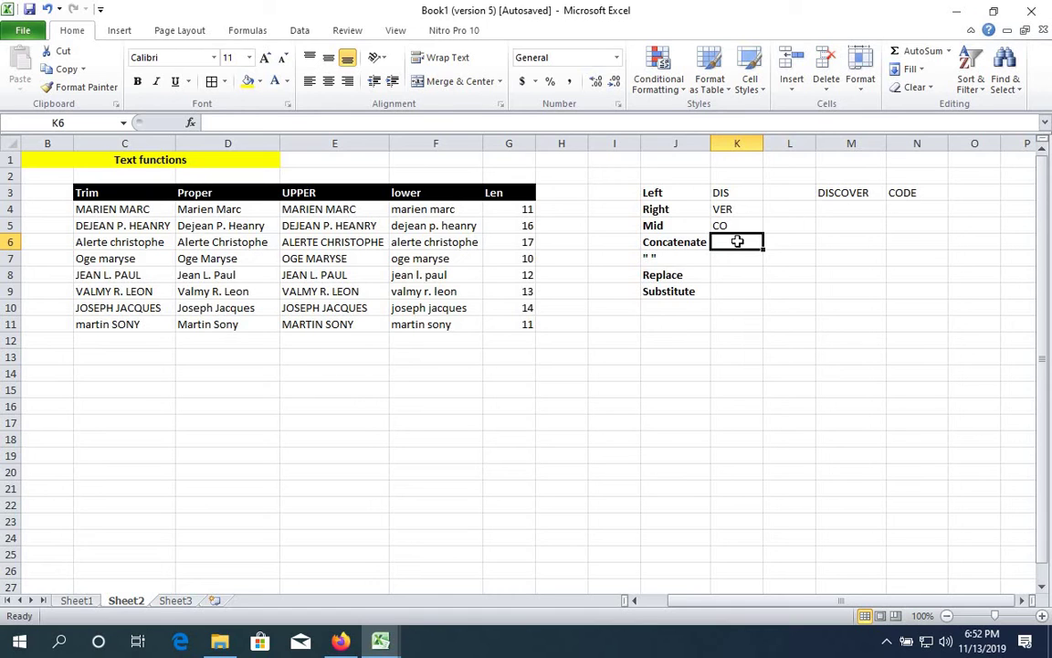
# Step: Enter =CONCATENATE(M3,N3) in K6 beside the Concatenate label to join DISCOVER and CODE
pyautogui.write('=con')
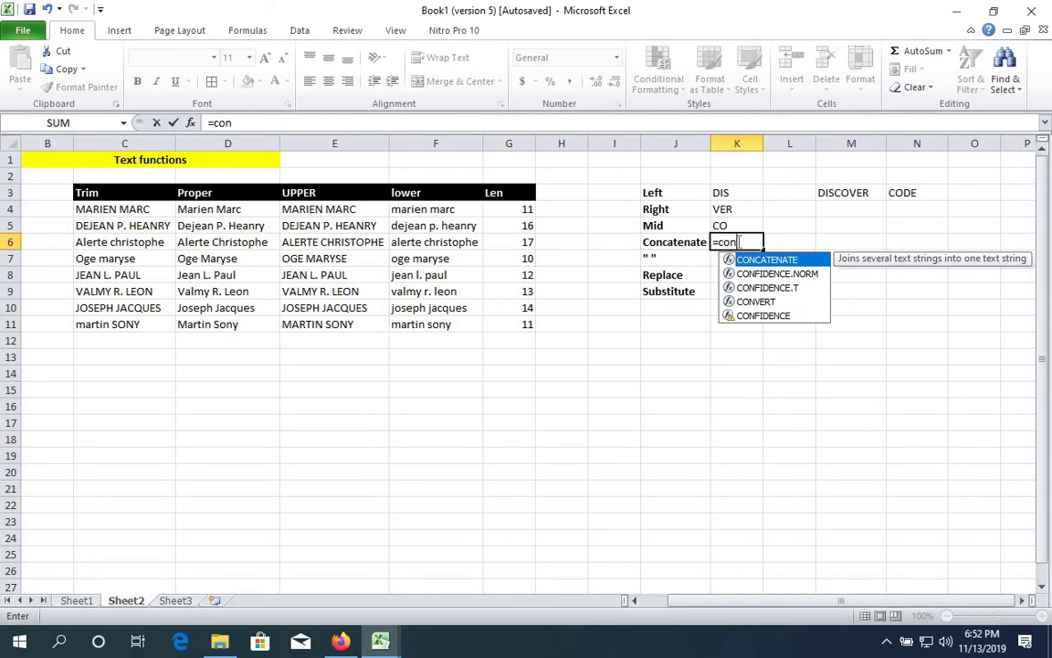
pyautogui.doubleClick(761, 262)
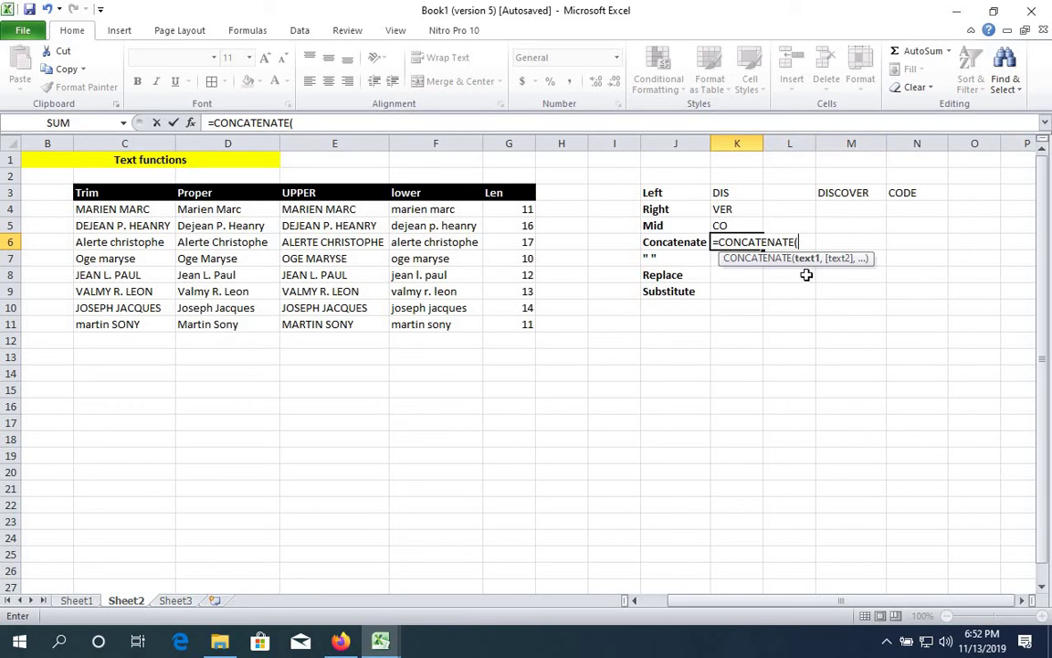
pyautogui.click(856, 195)
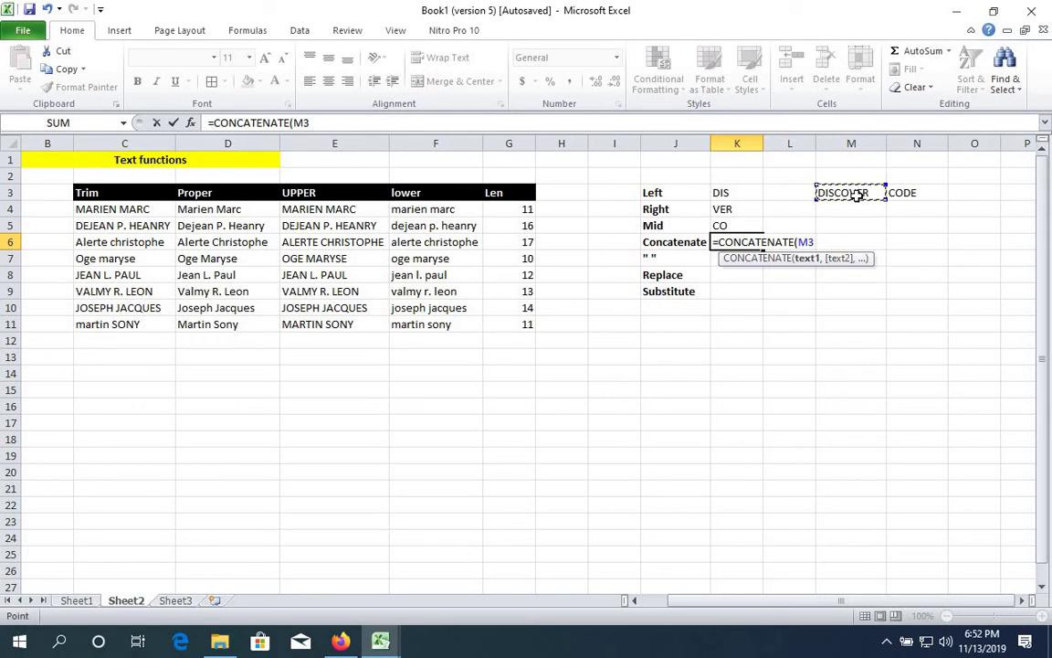
pyautogui.write(',')
pyautogui.click(903, 193)
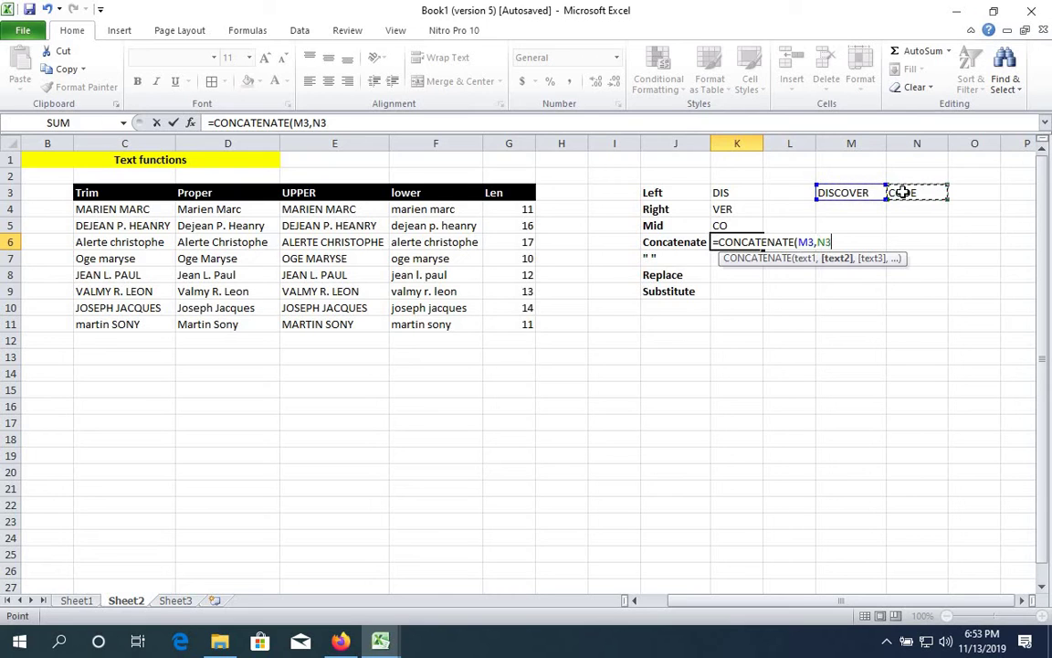
pyautogui.write(')')
pyautogui.press('Return')
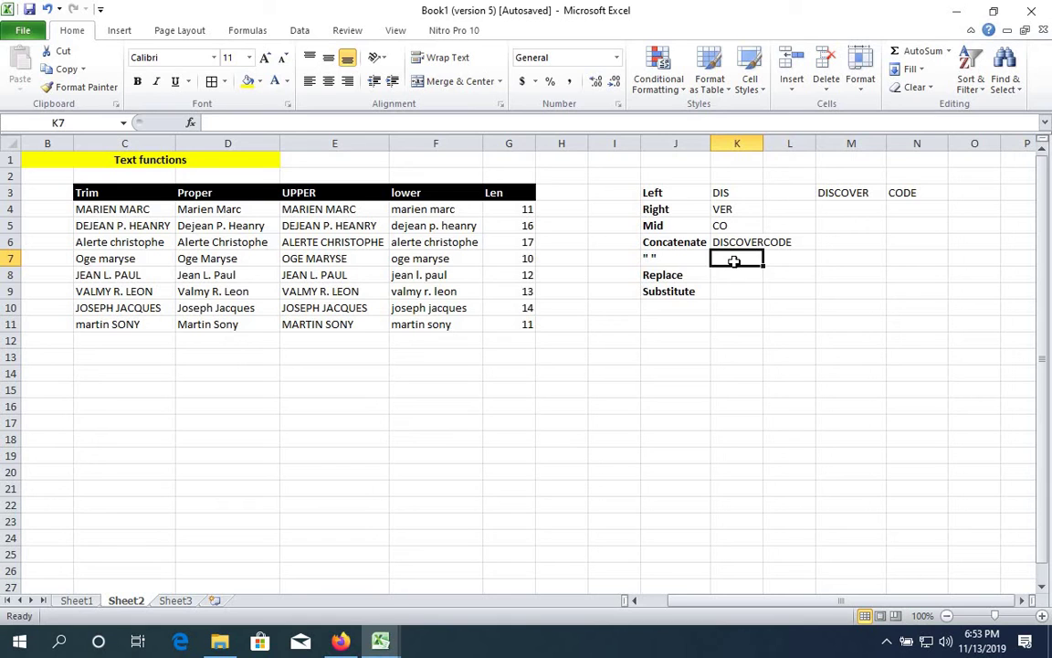
# Step: Enter =CONCATENATE(M3," ",N3) in K7 to join DISCOVER and CODE with a space between them
pyautogui.write('=')
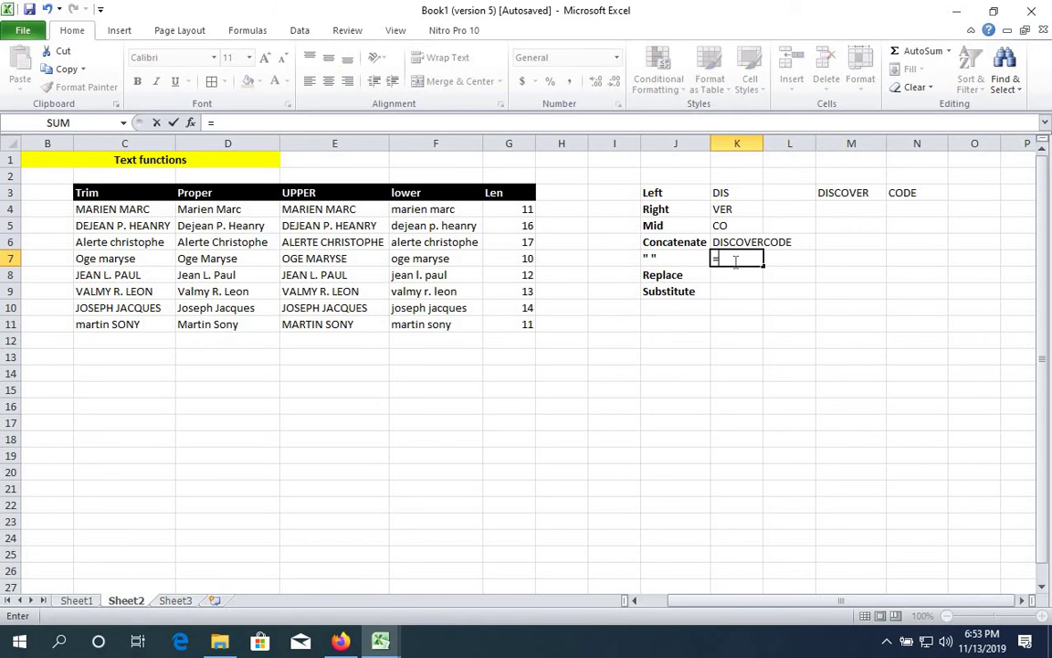
pyautogui.write('con')
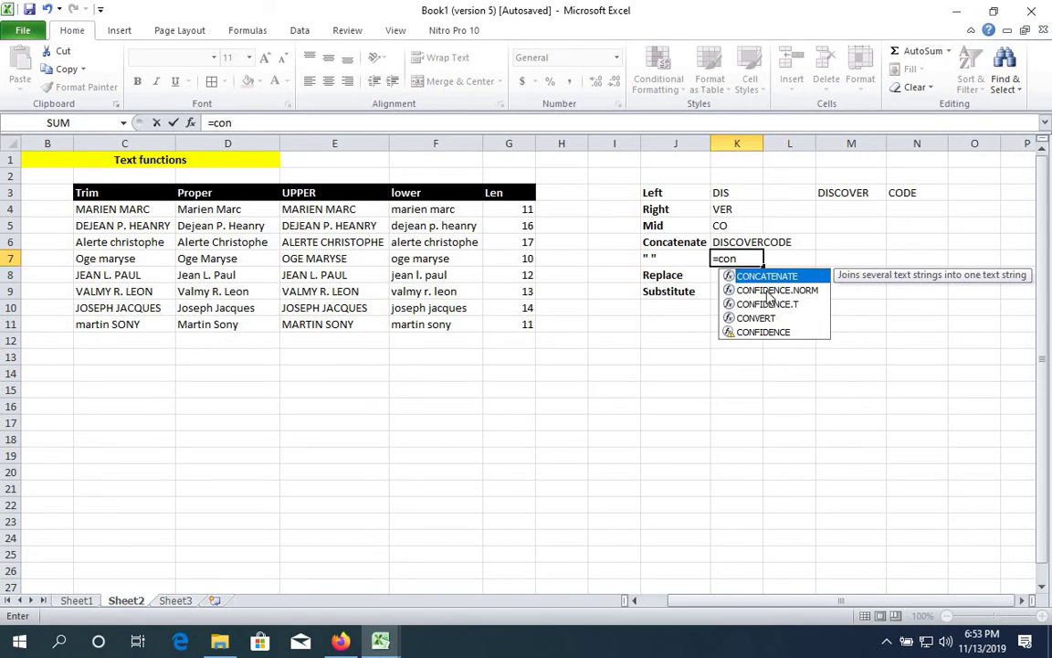
pyautogui.doubleClick(768, 277)
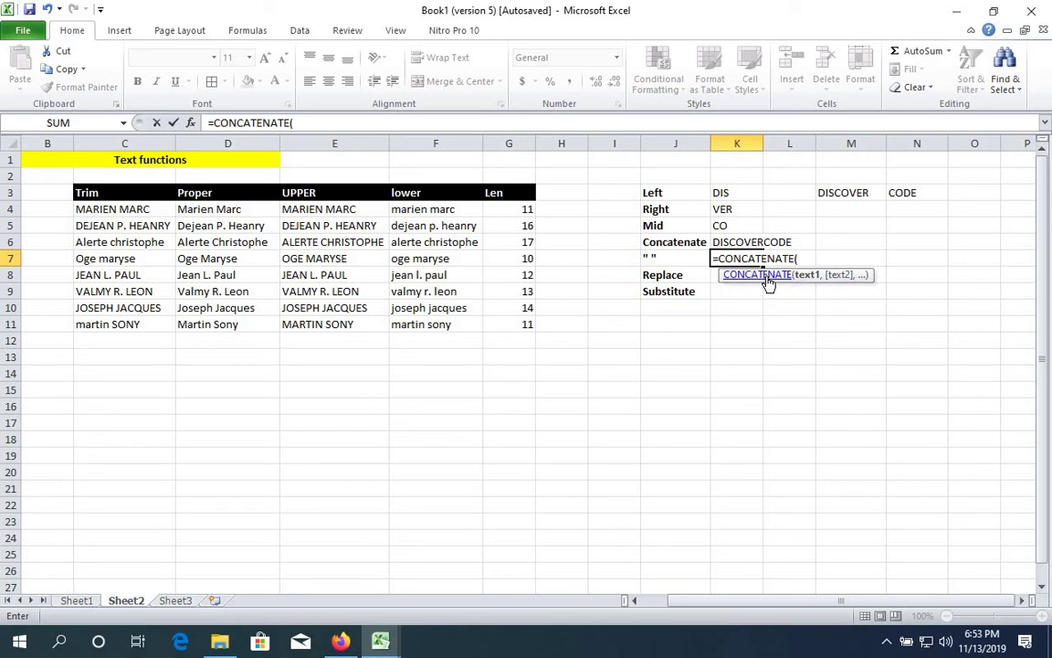
pyautogui.click(850, 193)
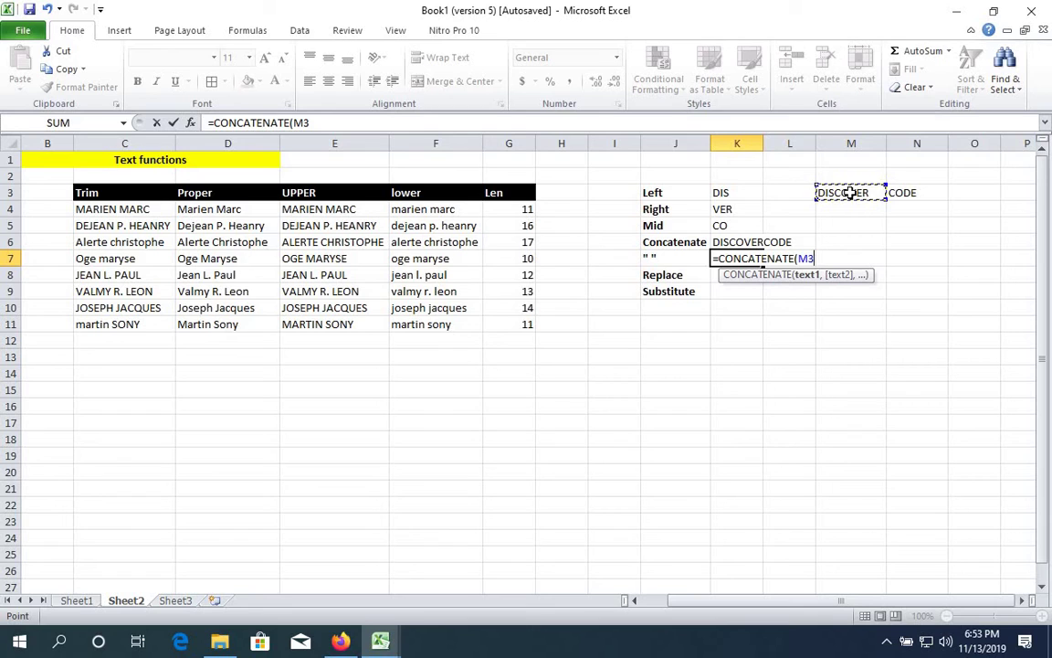
pyautogui.write(',')
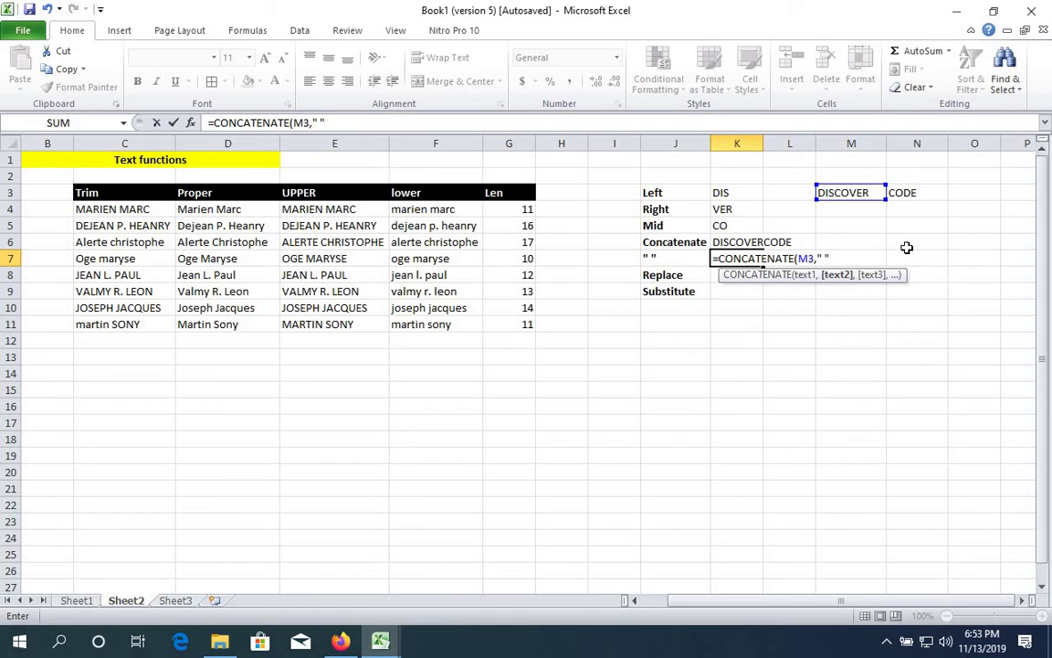
pyautogui.write(',')
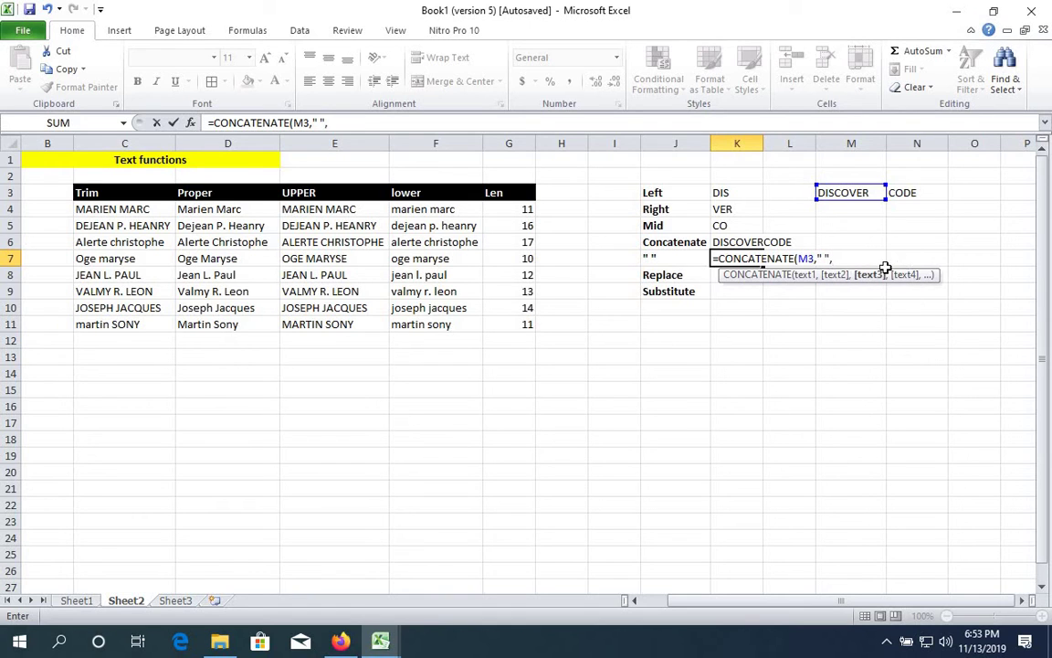
pyautogui.click(903, 194)
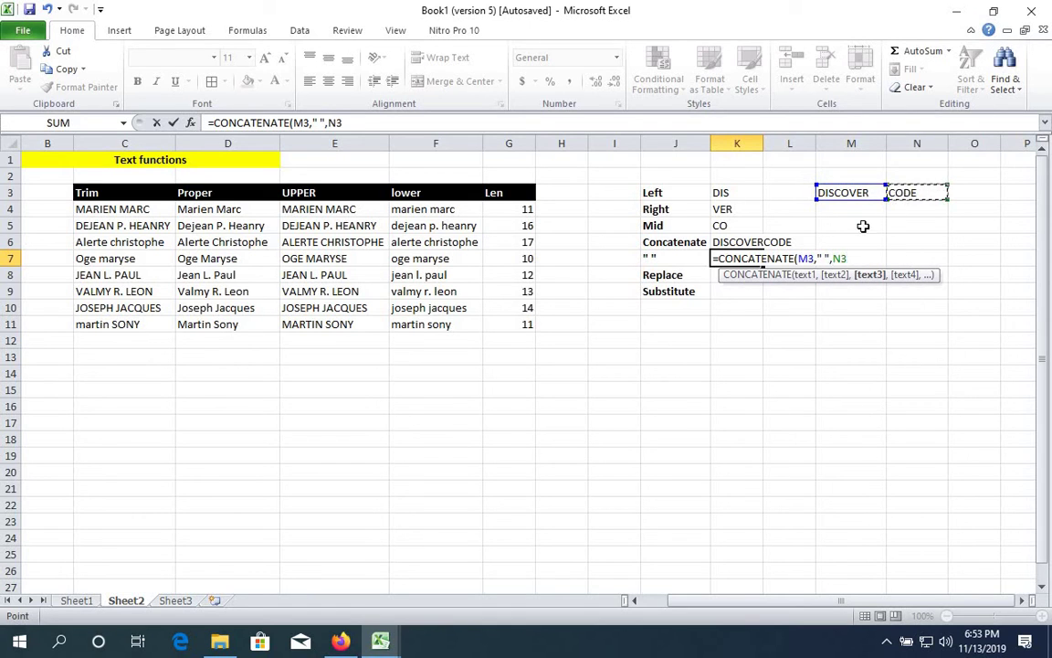
pyautogui.write(')')
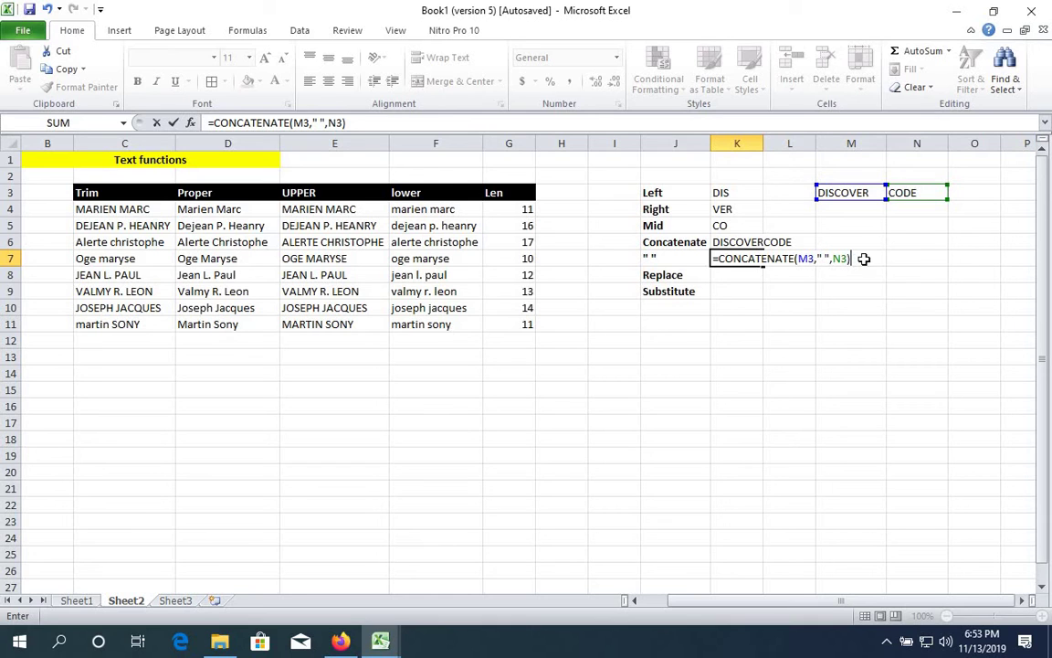
pyautogui.press('Return')
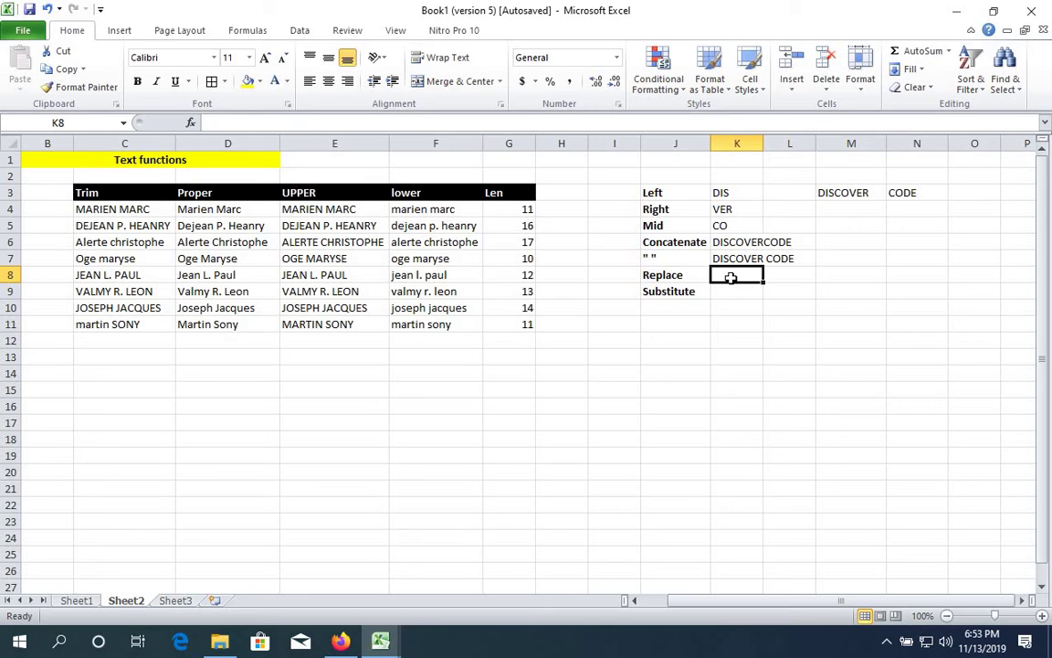
# Step: Enter =REPLACE(N3,2,2,"UT") in K8 beside the Replace label, and check the formula against the word CODE in N3
pyautogui.write('=')
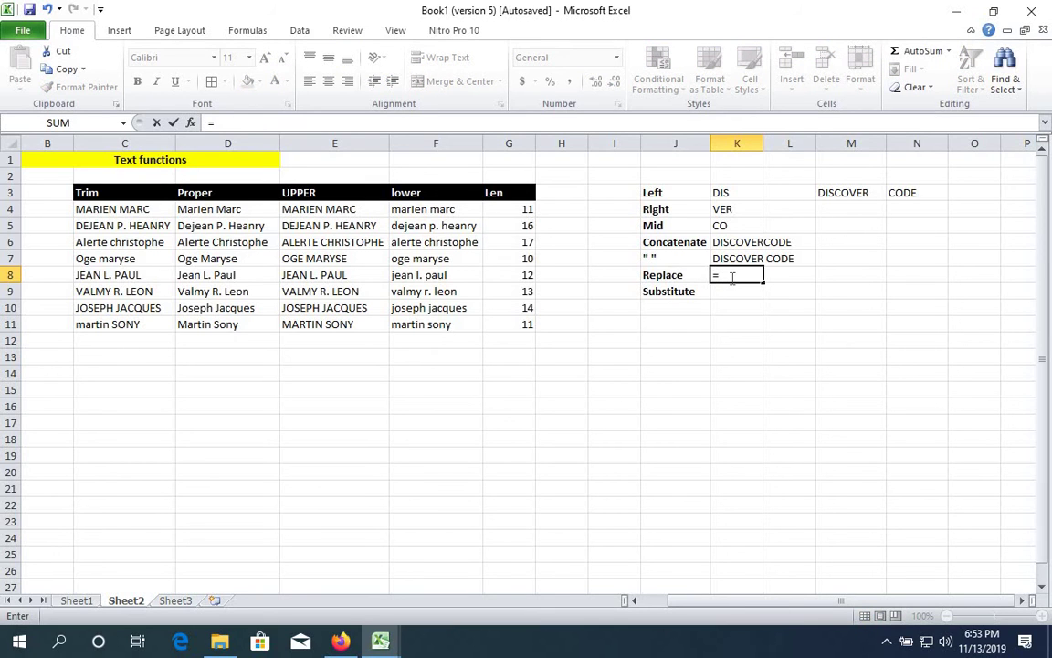
pyautogui.write('re')
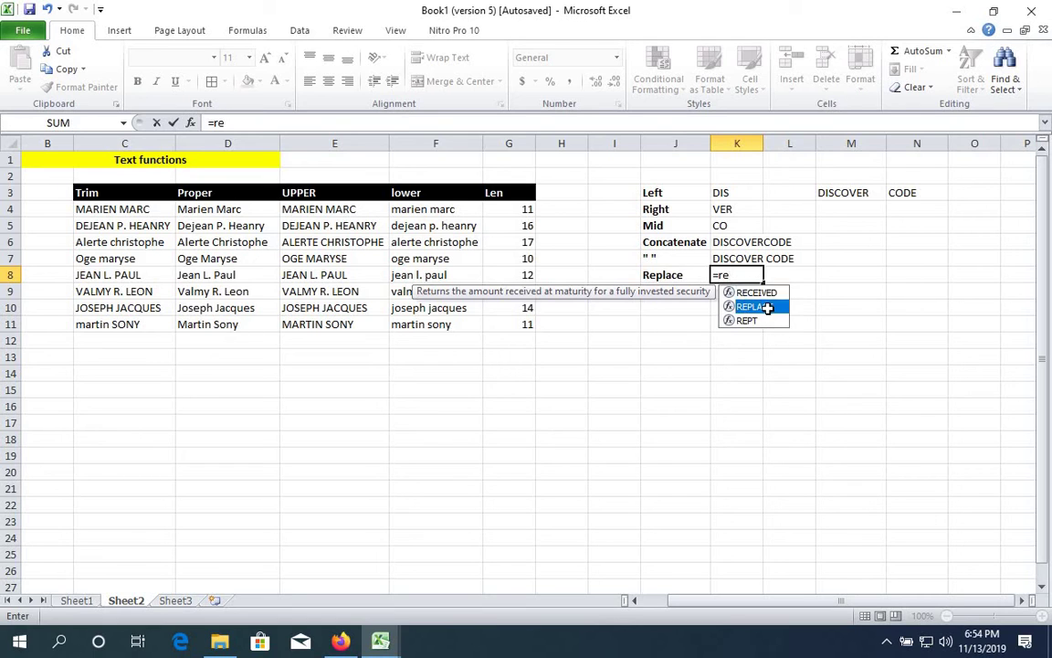
pyautogui.doubleClick(771, 308)
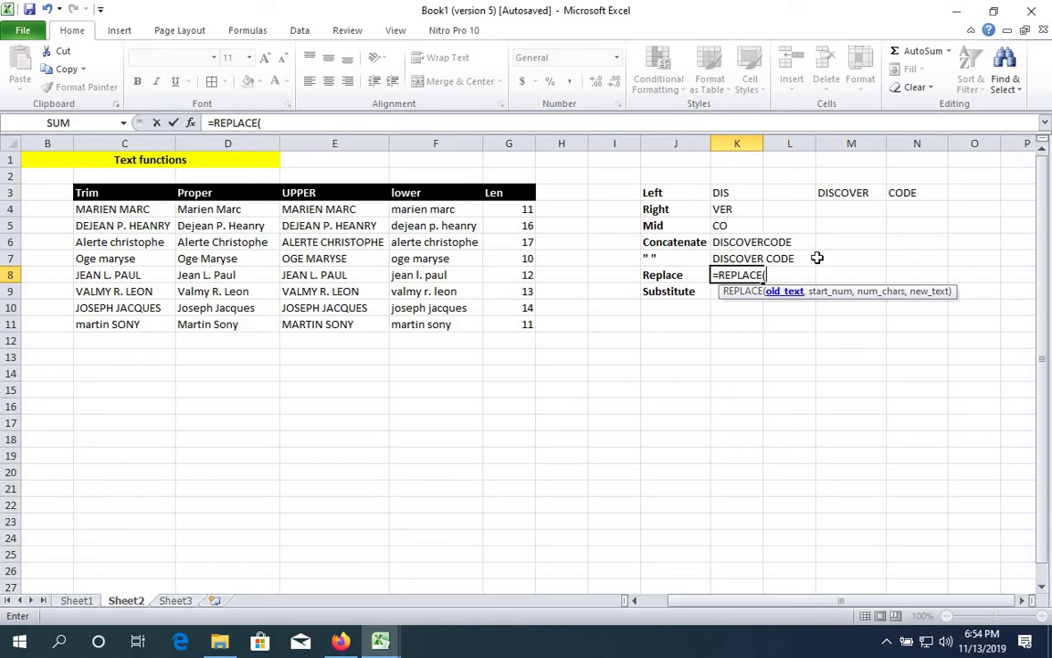
pyautogui.click(909, 195)
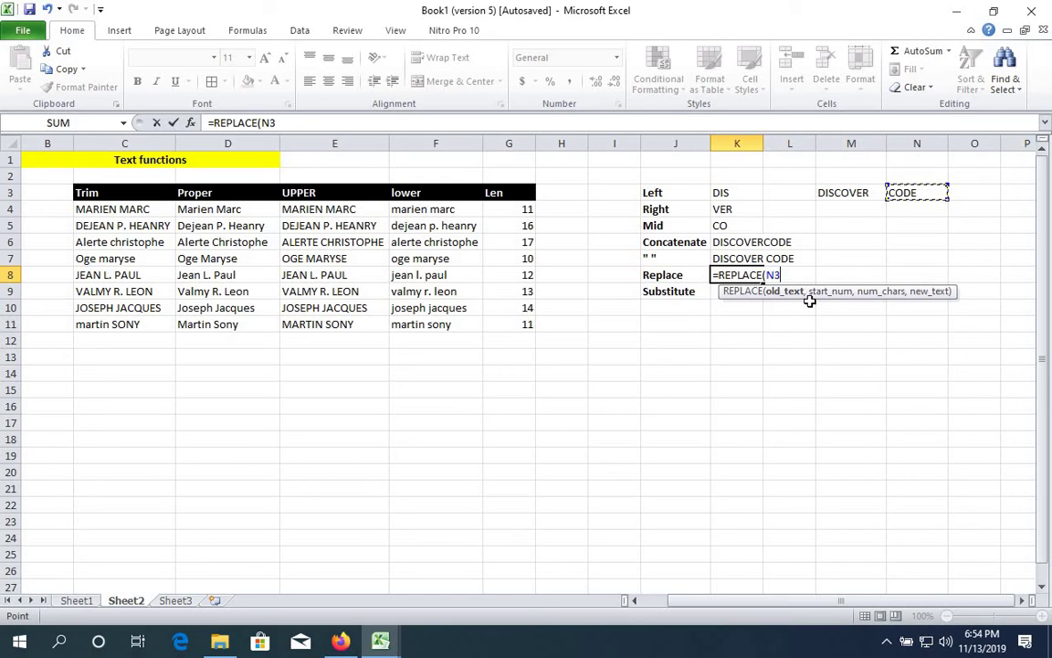
pyautogui.write(',')
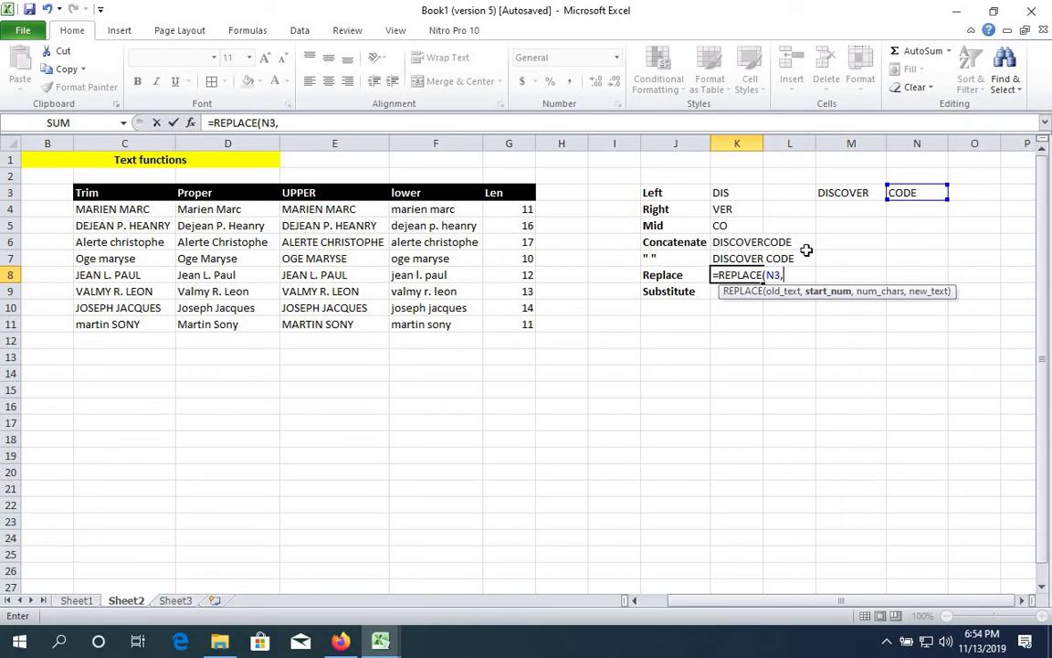
pyautogui.write('2,')
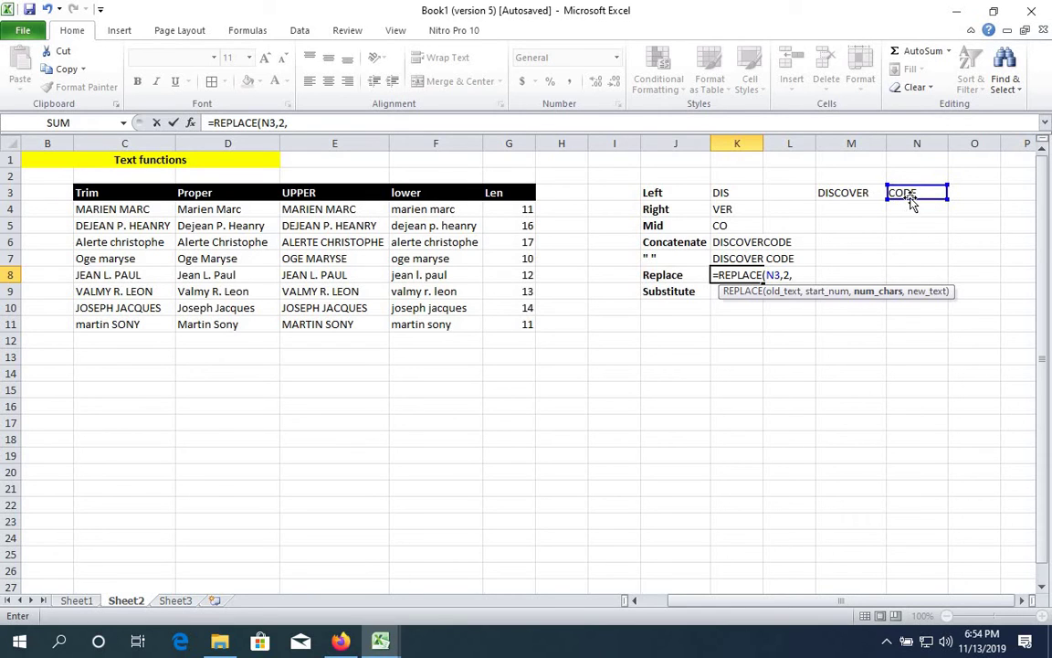
pyautogui.write('2')
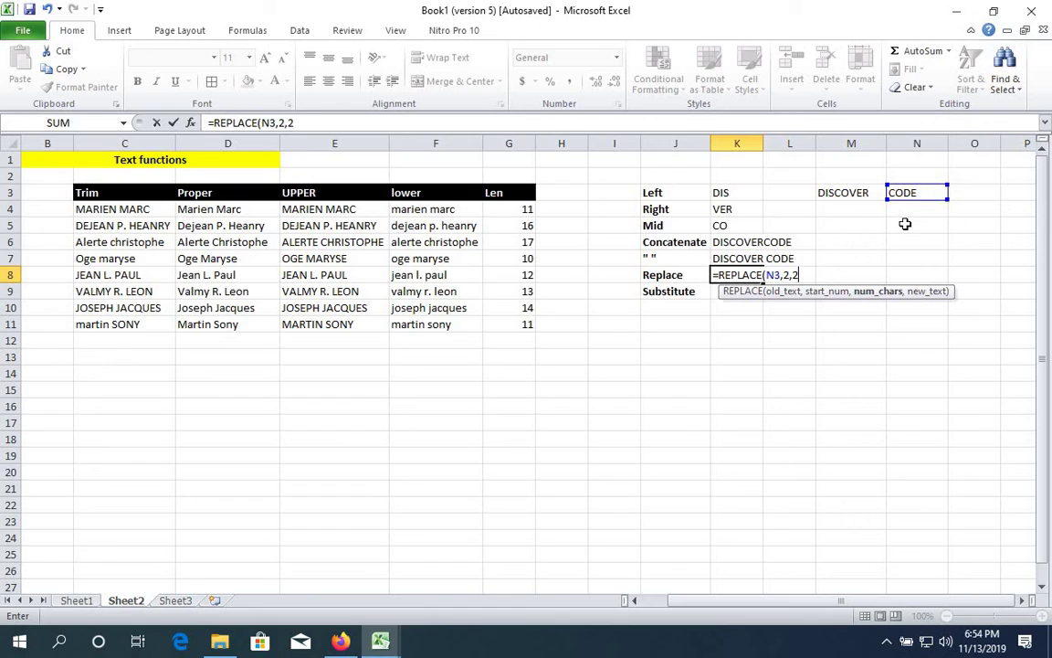
pyautogui.write(',')
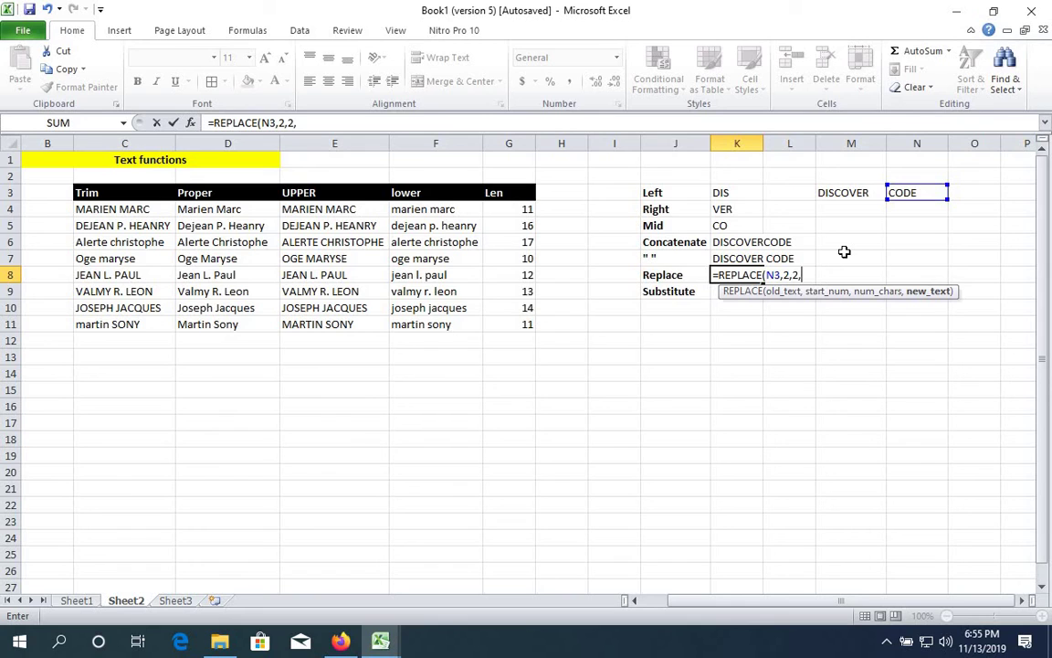
pyautogui.write('U')
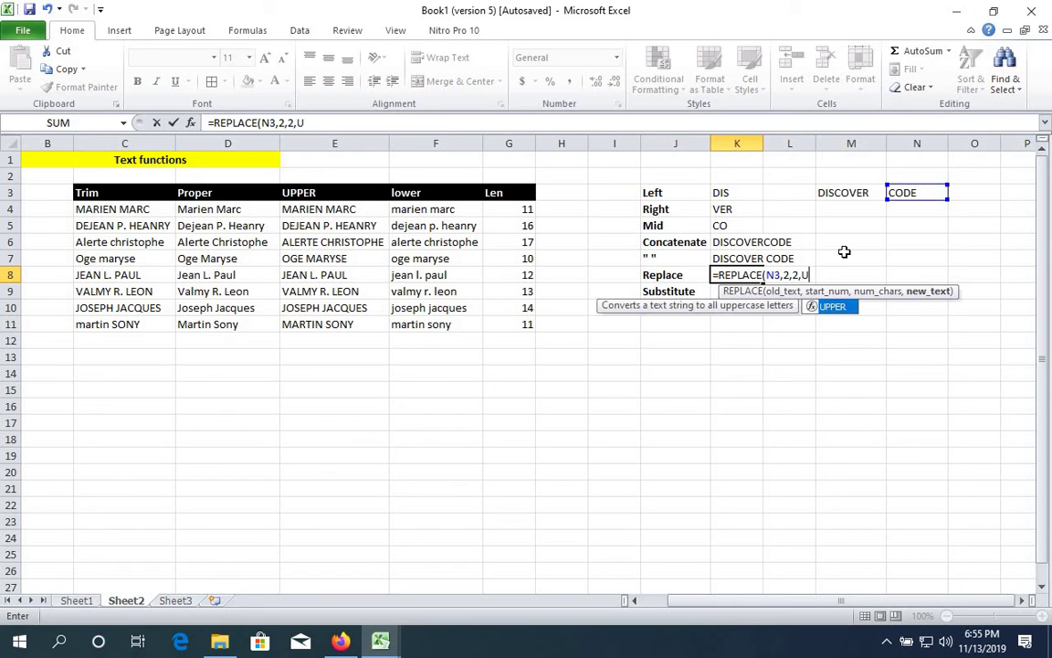
pyautogui.write('T')
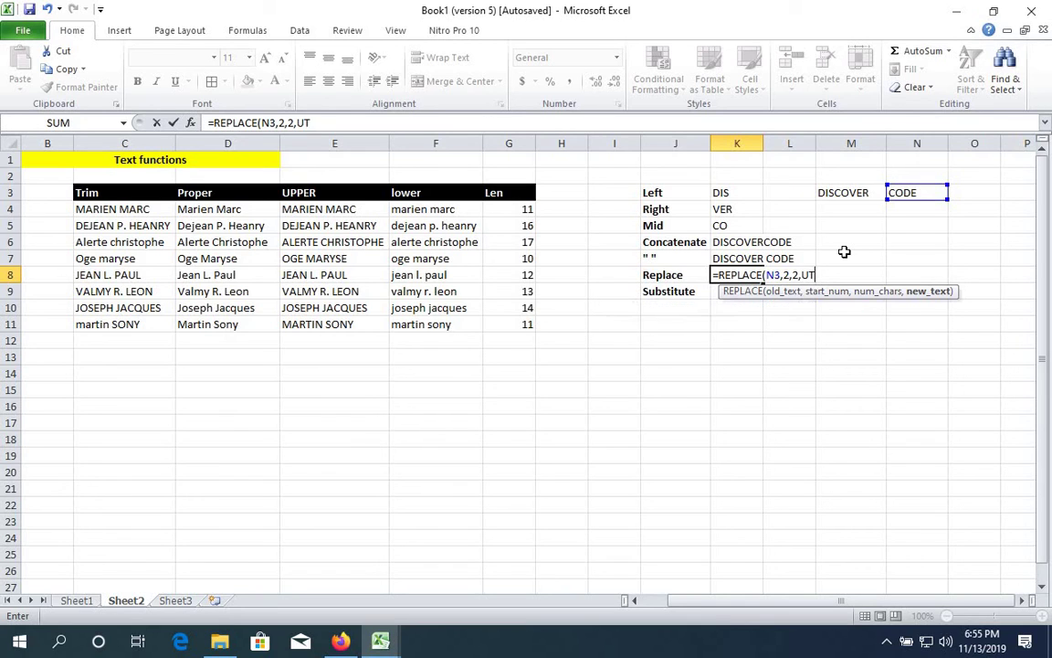
pyautogui.click(803, 275)
pyautogui.write('"UT')
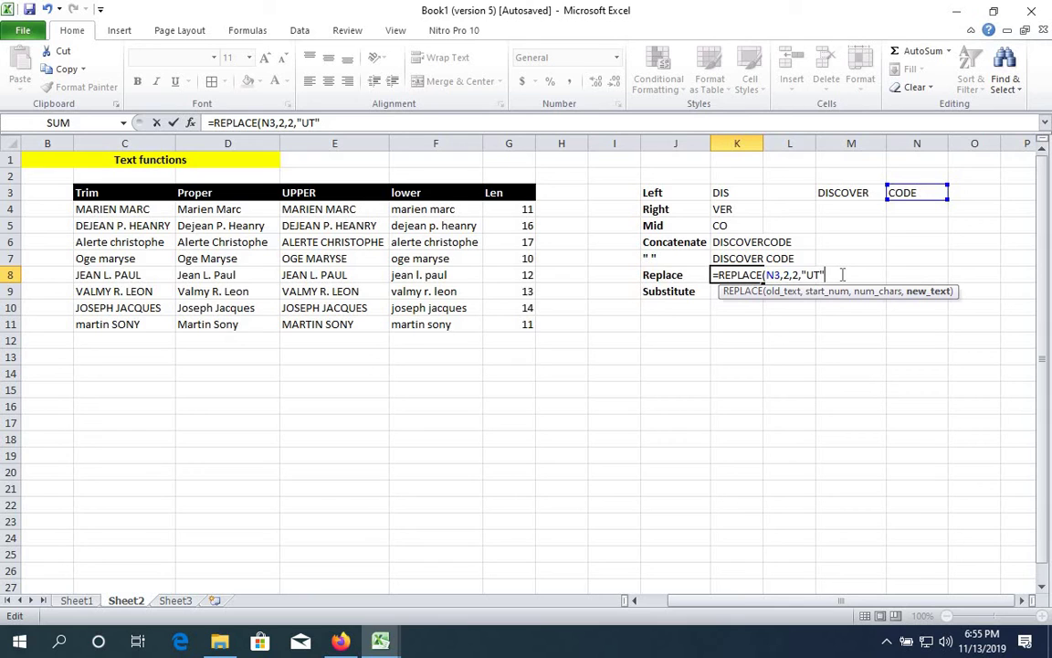
pyautogui.press('Return')
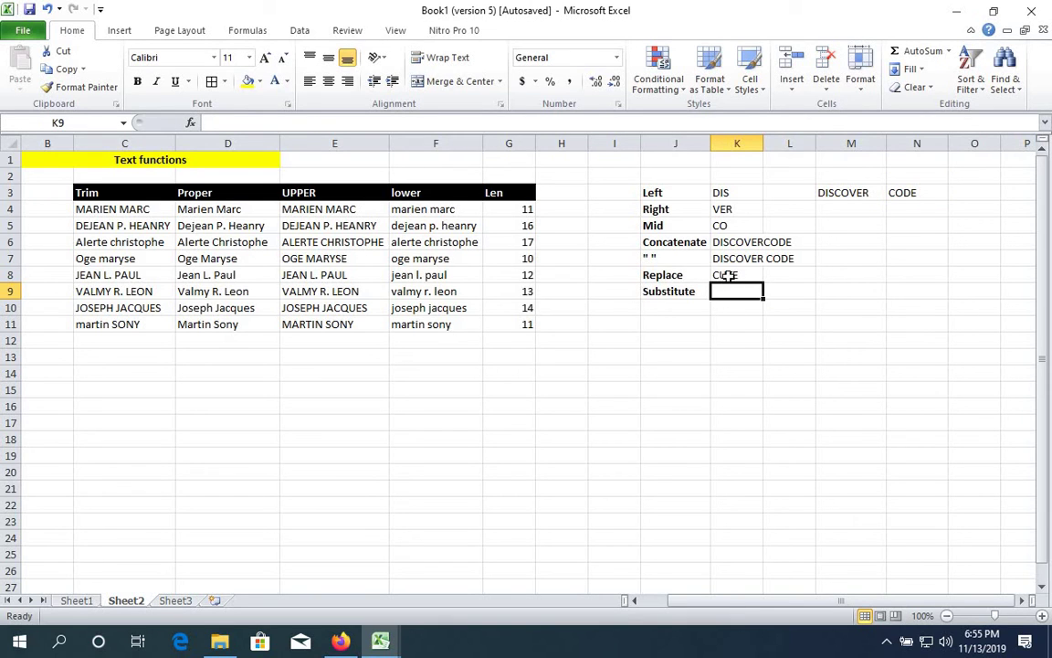
pyautogui.click(730, 275)
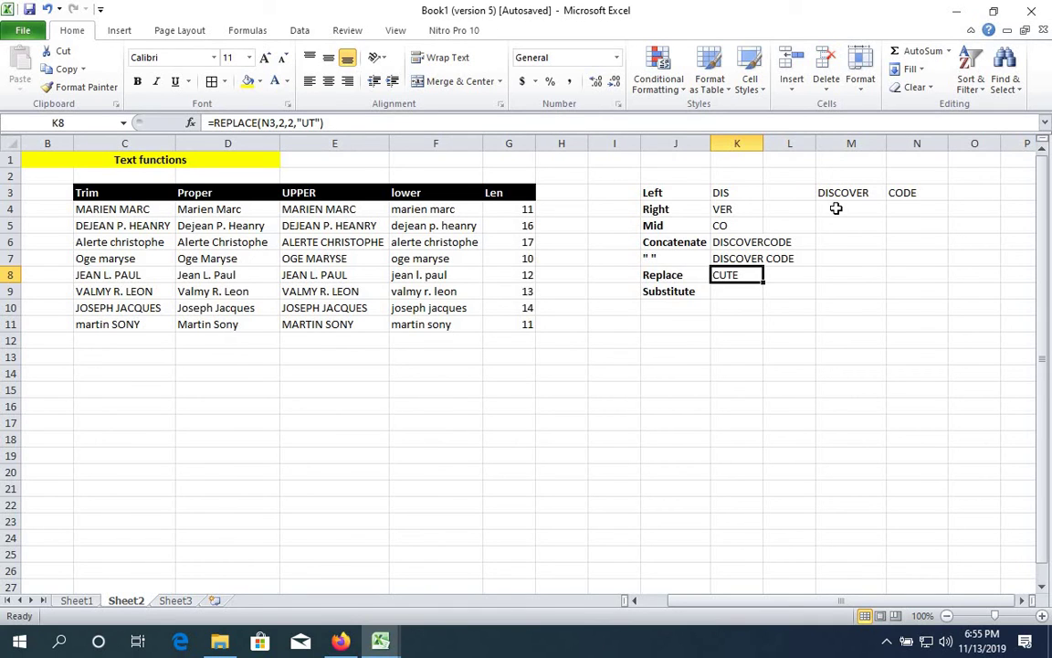
pyautogui.click(908, 199)
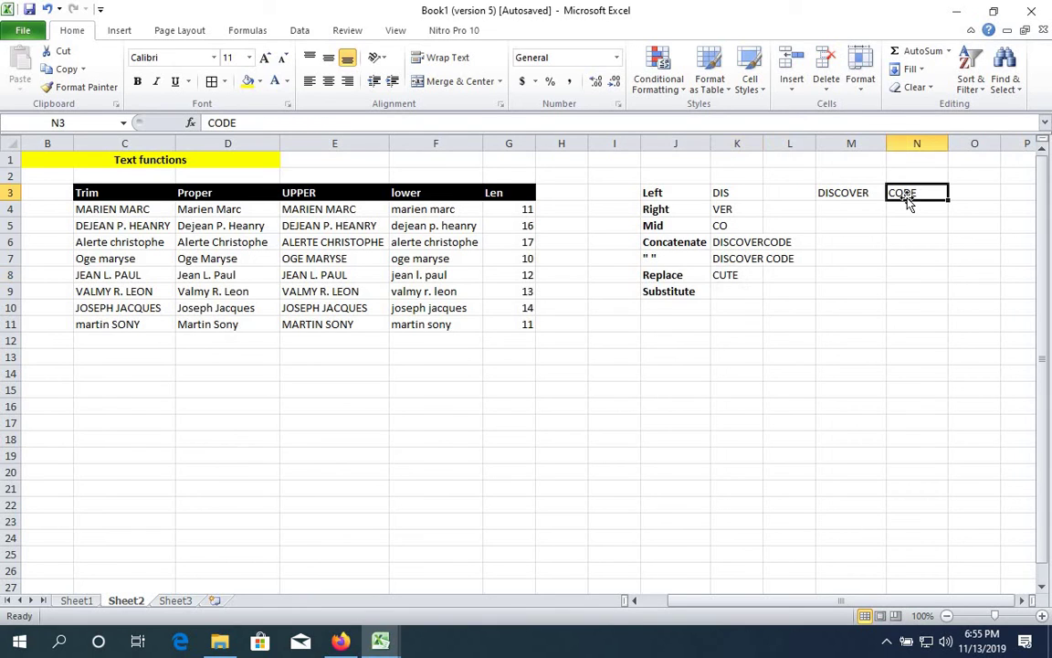
pyautogui.click(724, 273)
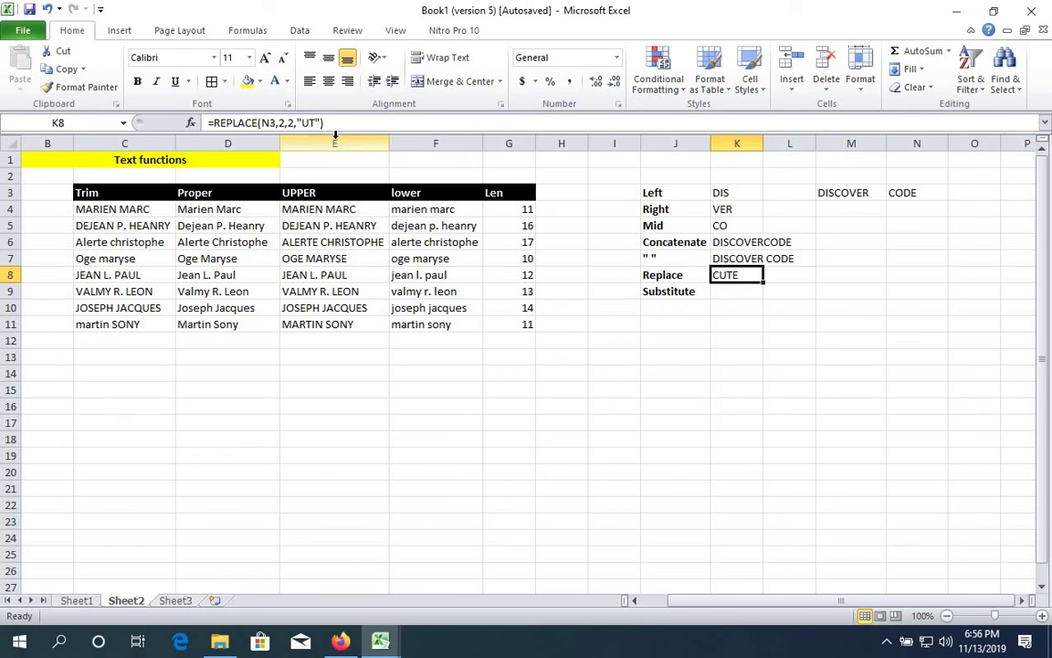
# Step: Enter =SUBSTITUTE(N3,"O","A") in K9 beside the Substitute label to swap the letter in CODE, and review the formula
pyautogui.click(739, 292)
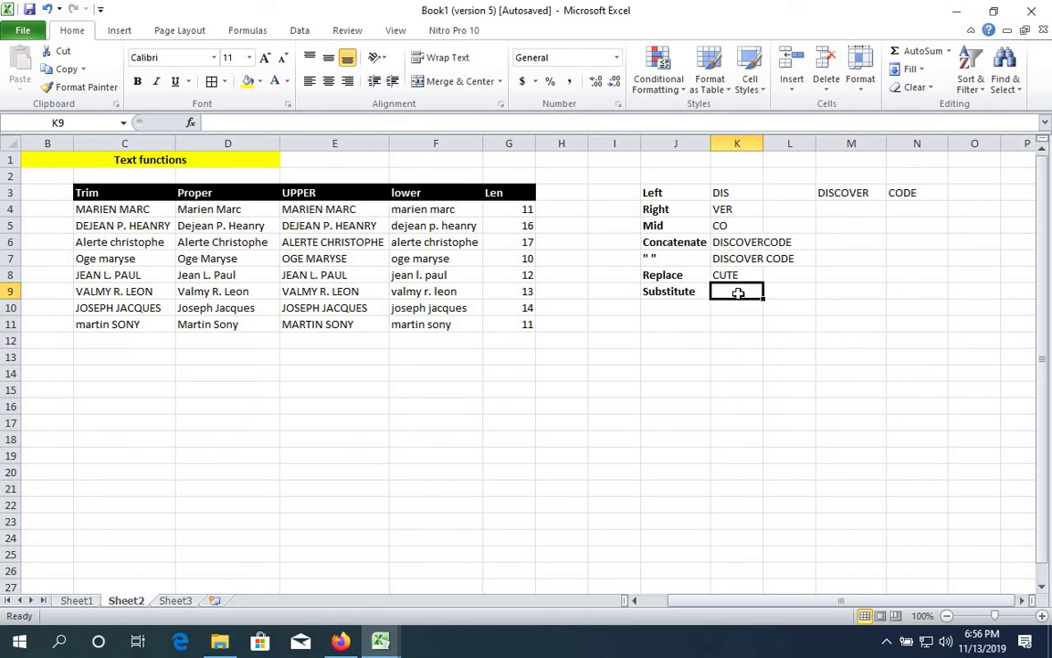
pyautogui.write('=')
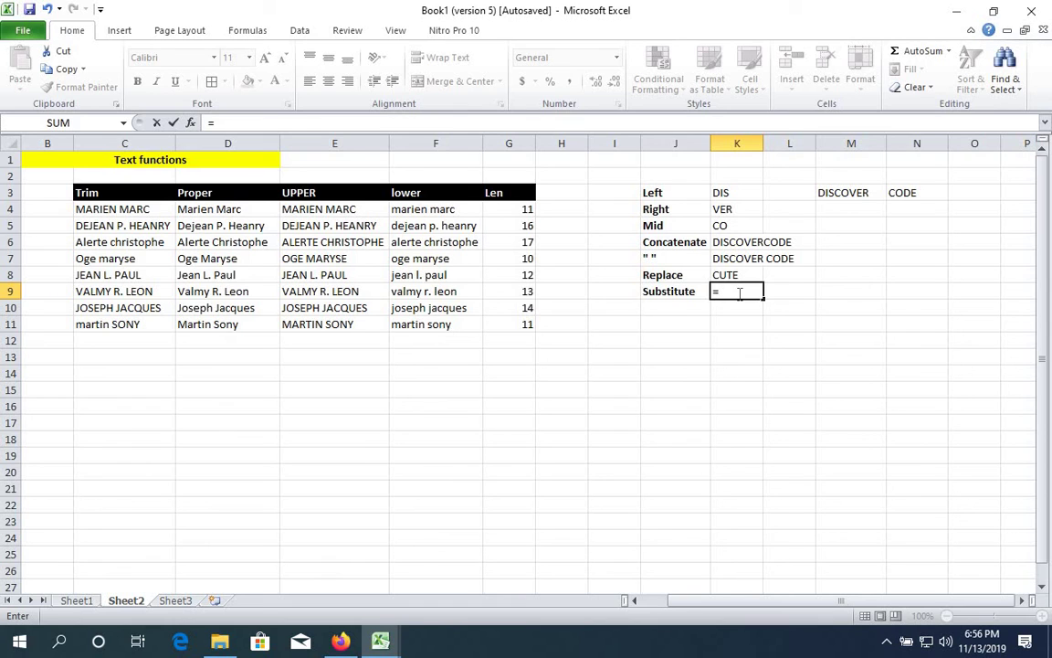
pyautogui.write('sub')
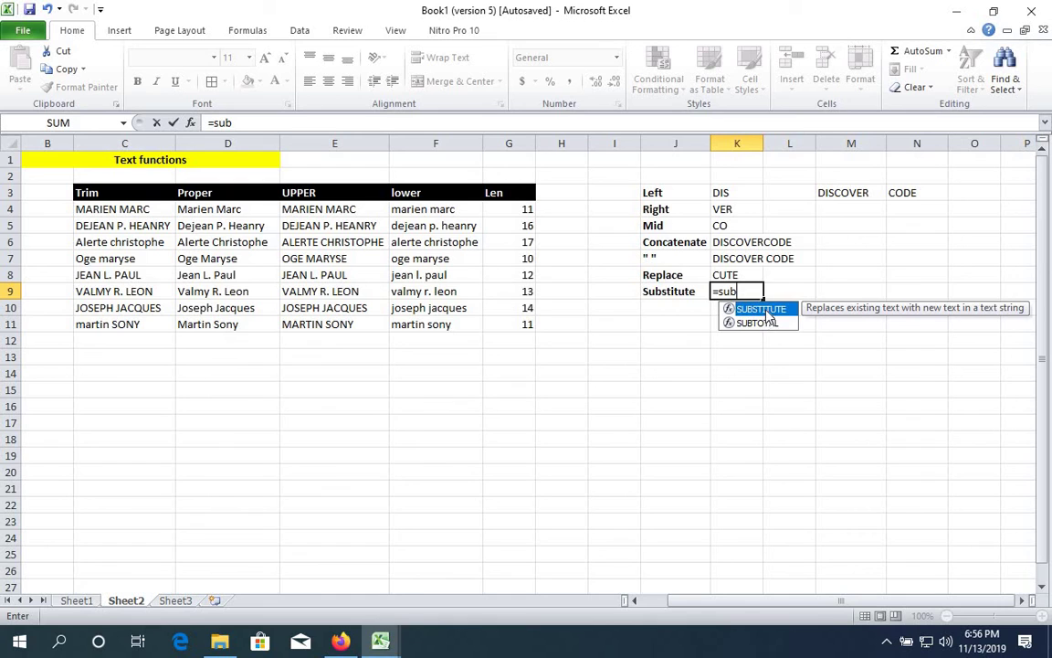
pyautogui.doubleClick(765, 311)
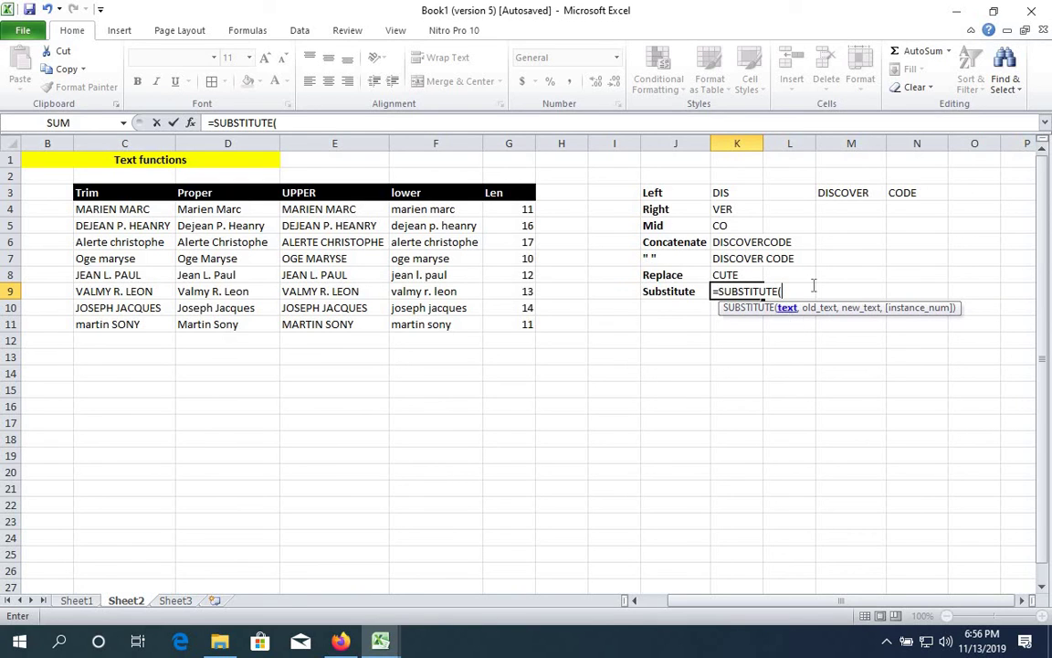
pyautogui.click(914, 194)
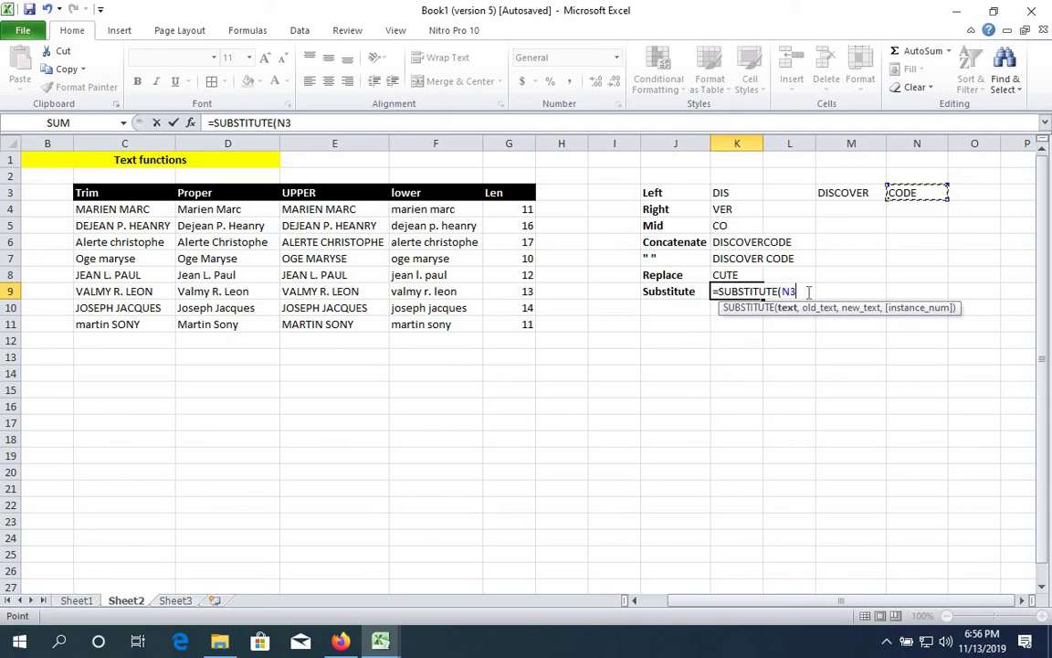
pyautogui.write(',"O"')
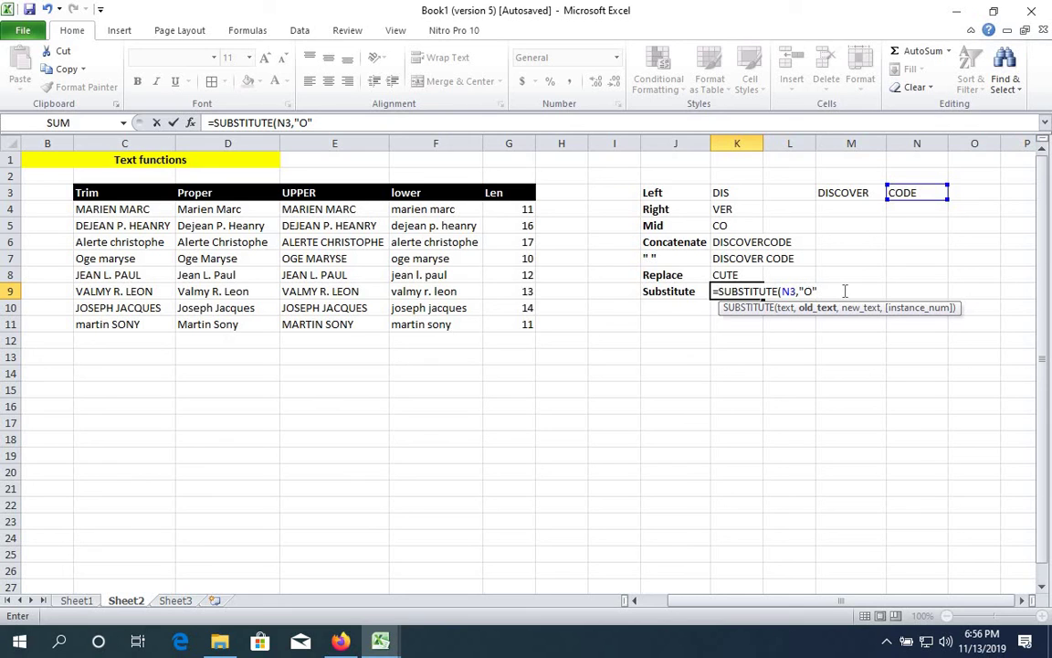
pyautogui.write(',')
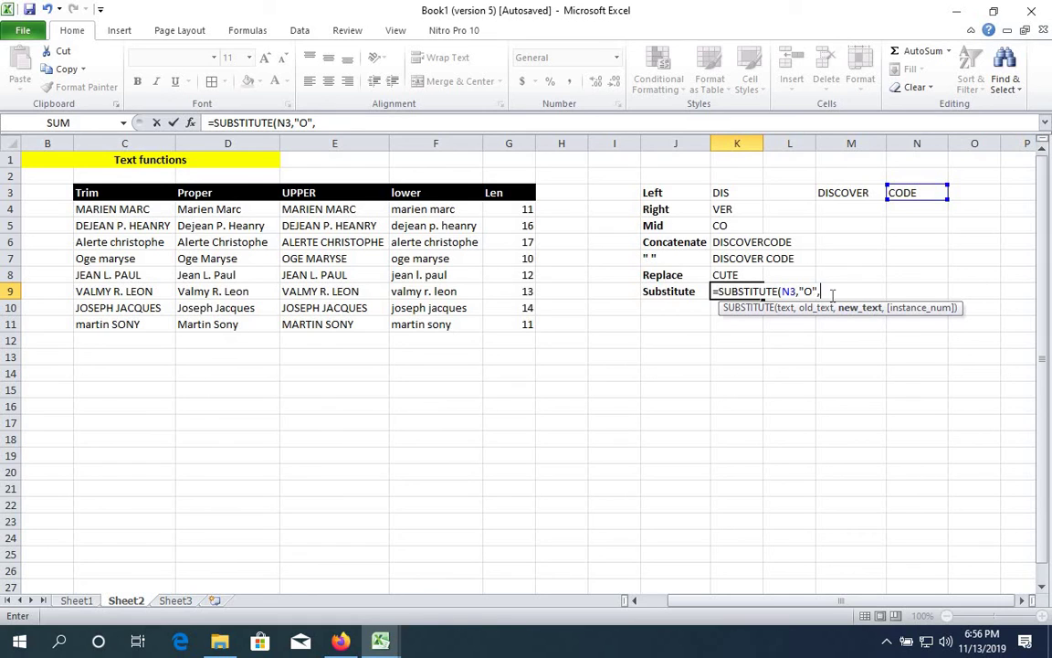
pyautogui.write('"A")')
pyautogui.press('Return')
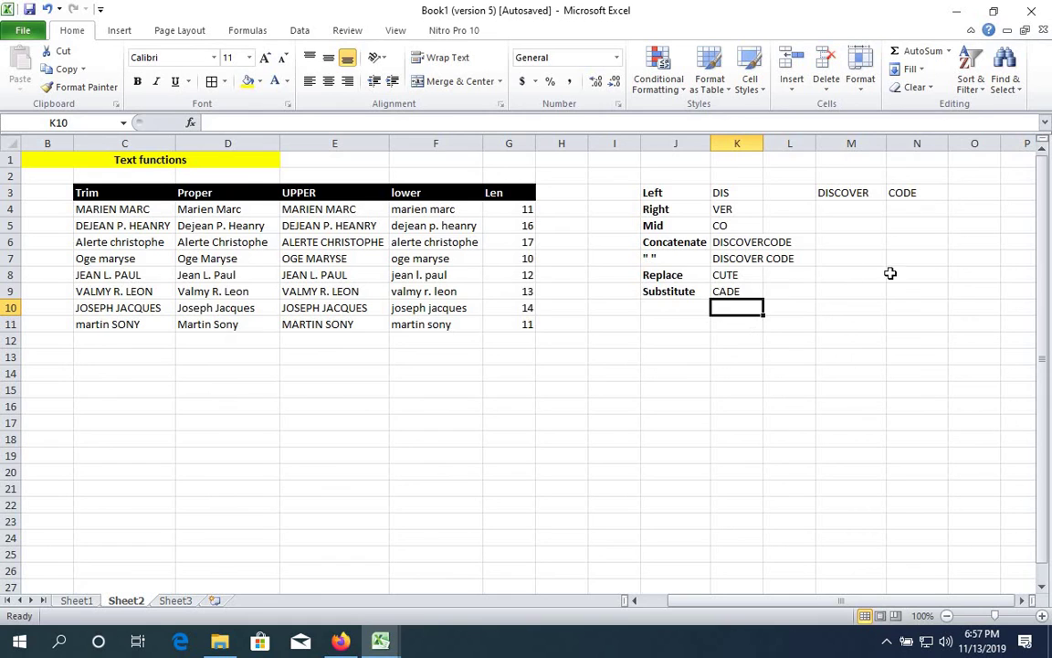
pyautogui.click(736, 291)
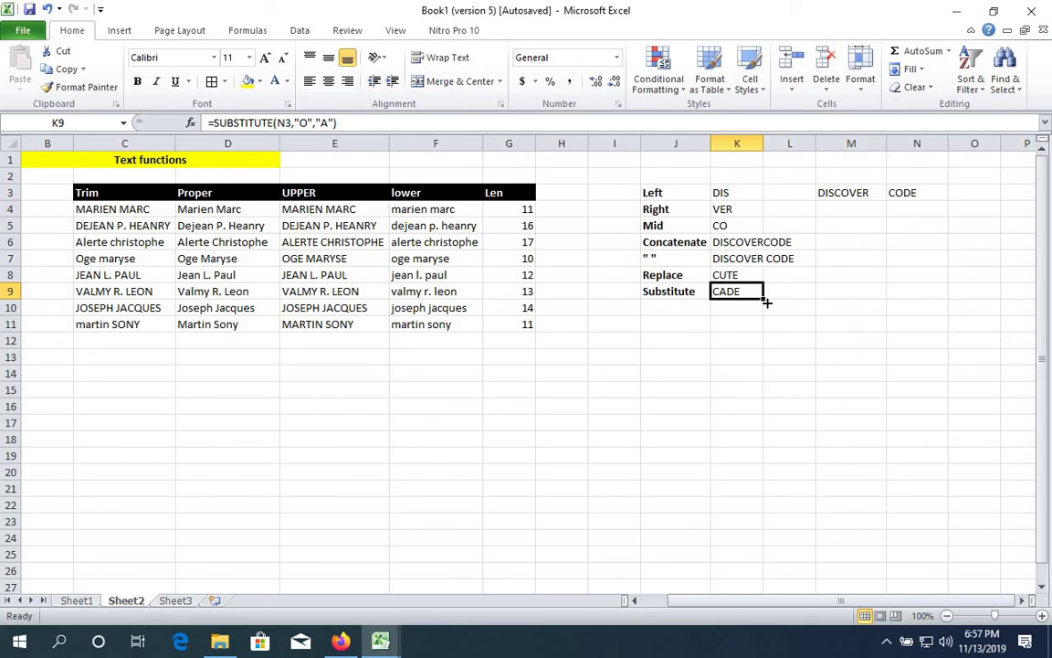
pyautogui.moveTo(717, 600)
pyautogui.mouseDown()
pyautogui.moveTo(721, 619)
pyautogui.moveTo(704, 618)
pyautogui.mouseUp()
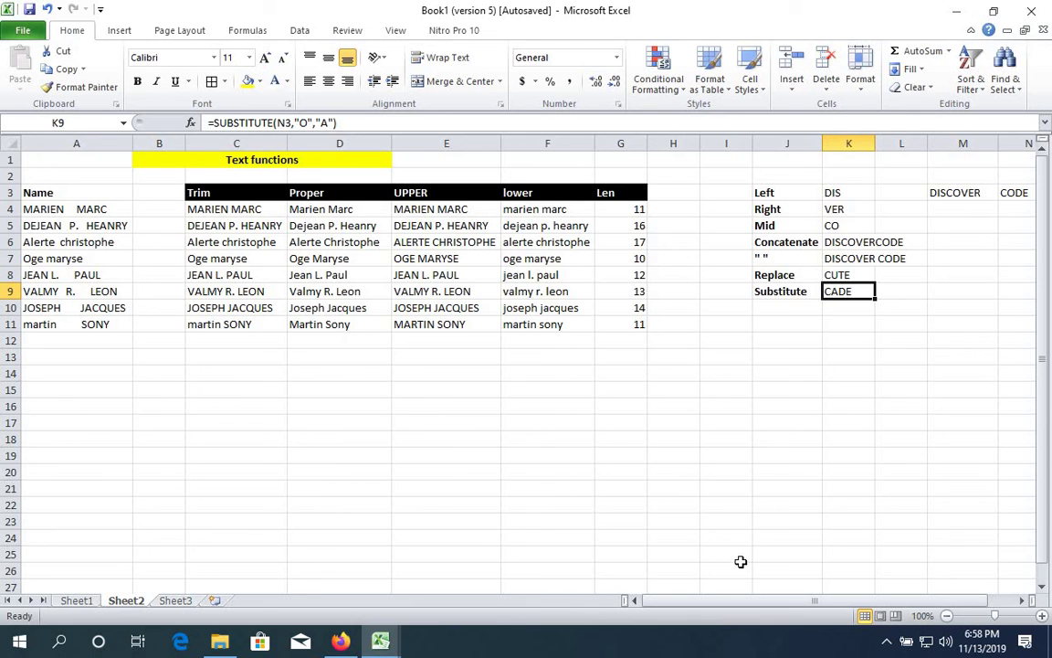
pyautogui.moveTo(733, 600); pyautogui.dragTo(691, 600)
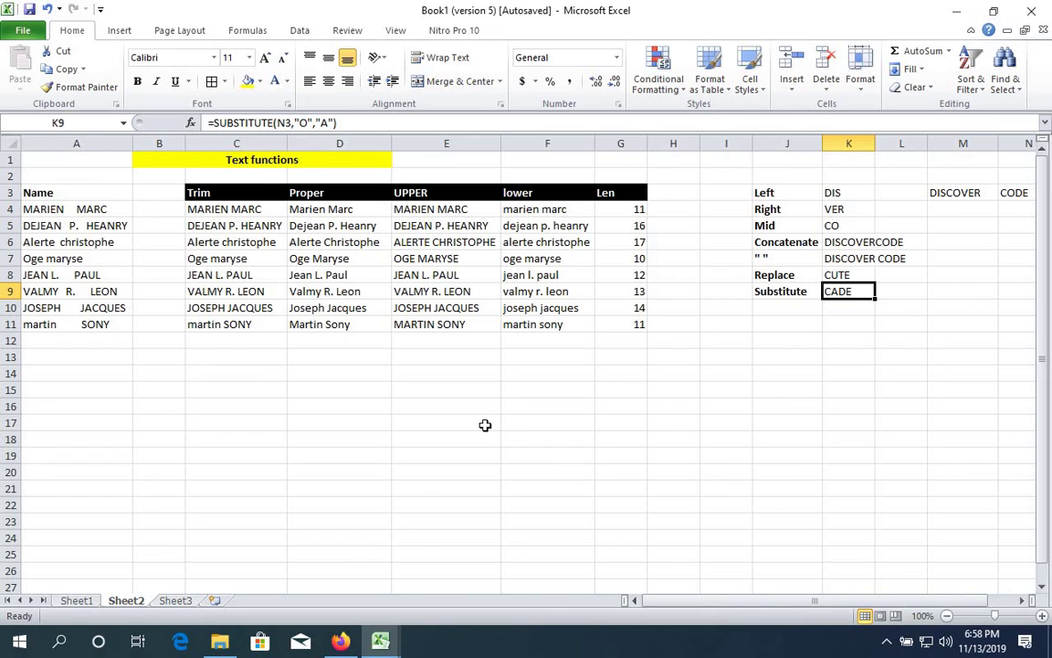